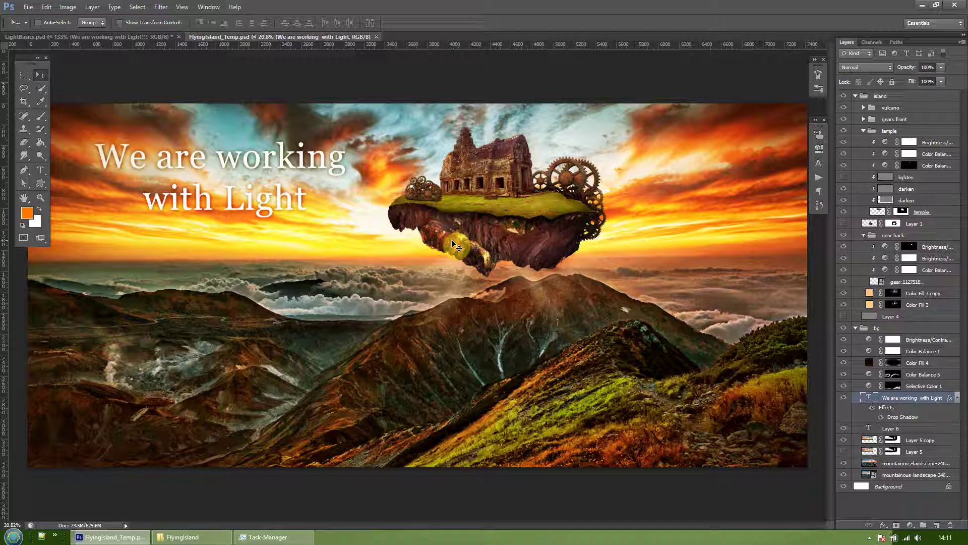
# Step: Select the temple layer and toggle it and the darken layer directly above it off and on to compare their effect
pyautogui.rightClick(487, 171)
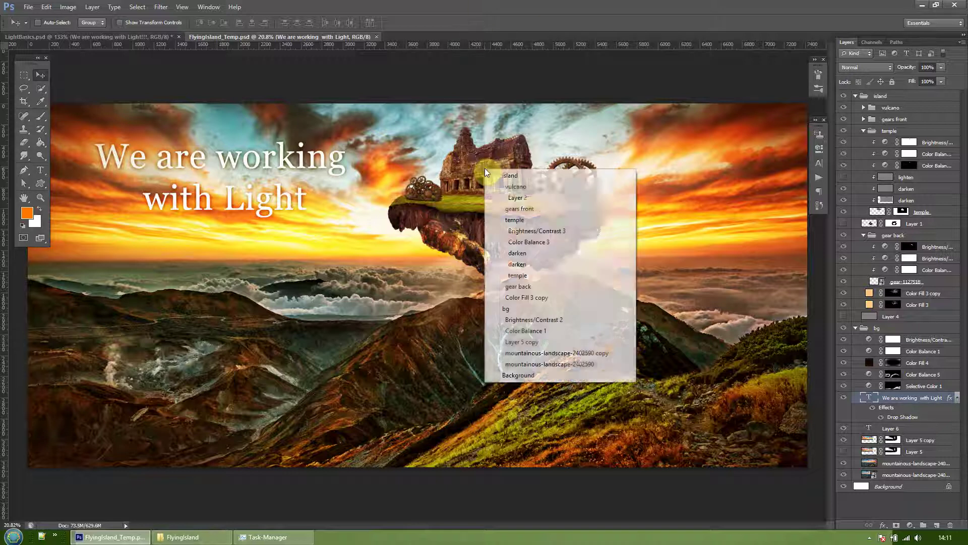
pyautogui.click(510, 220)
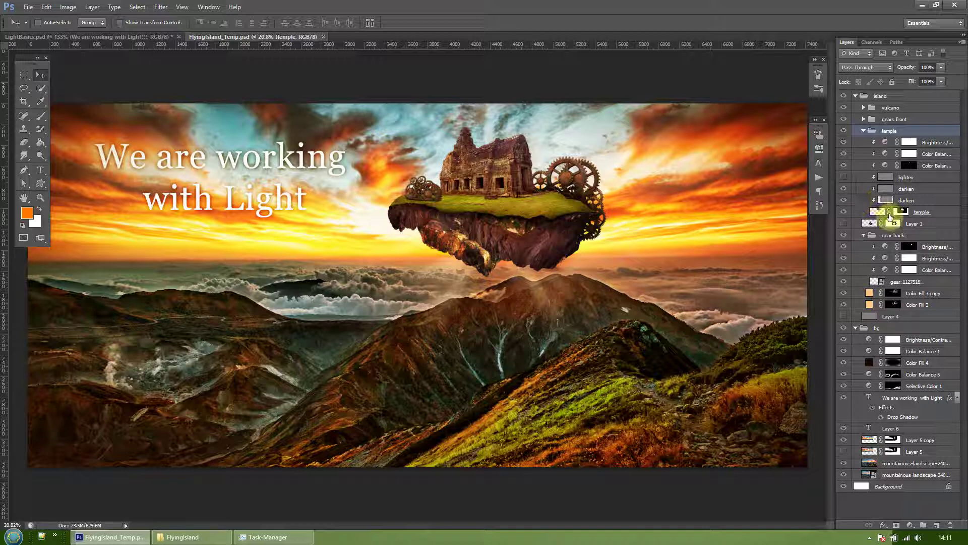
pyautogui.click(877, 213)
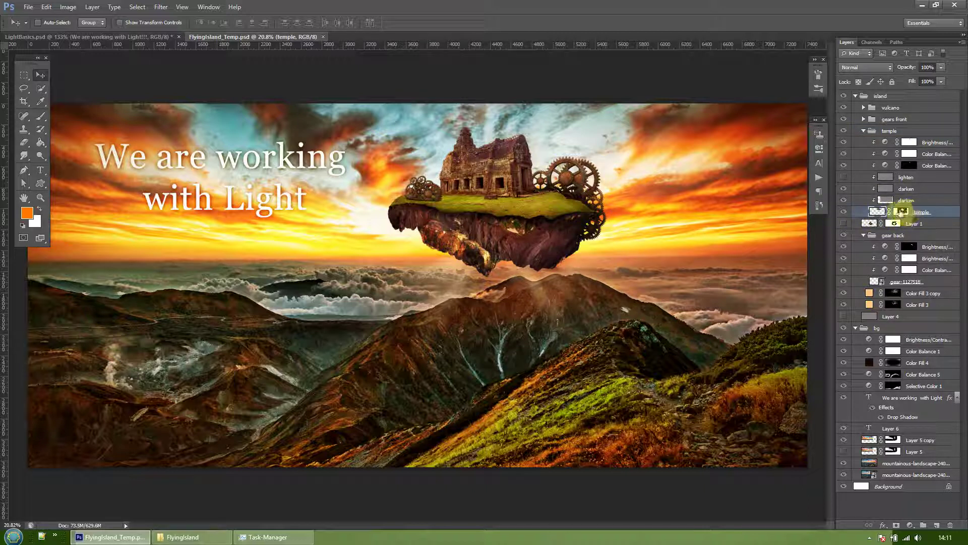
pyautogui.click(845, 214)
pyautogui.click(844, 213)
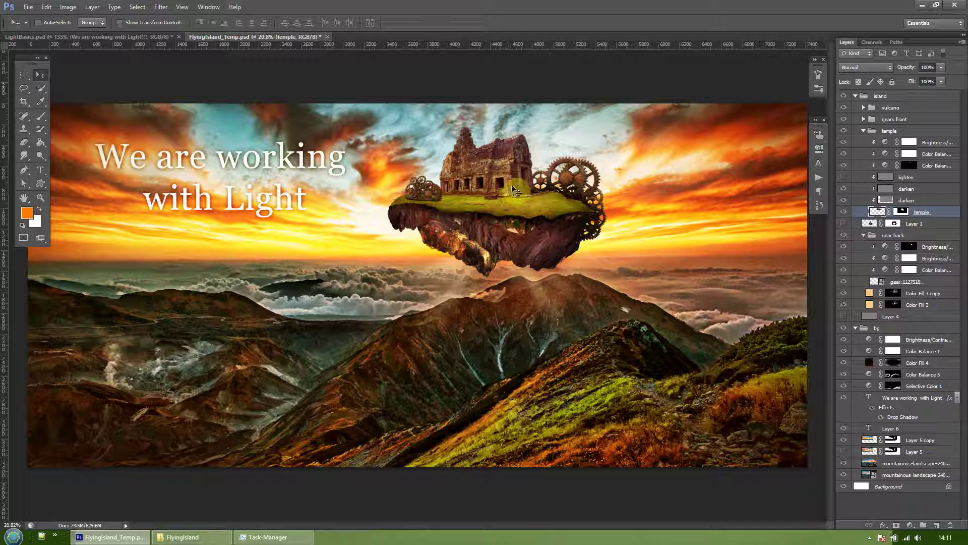
pyautogui.click(846, 201)
pyautogui.click(845, 202)
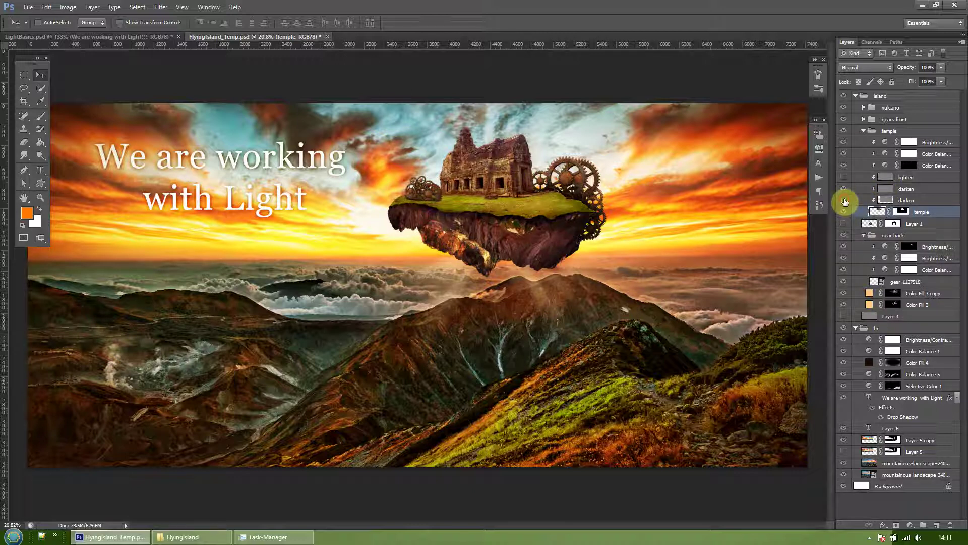
# Step: Preview the lower darken layer in Normal blend mode, restore it to Overlay, and compare the temple with and without it
pyautogui.click(883, 201)
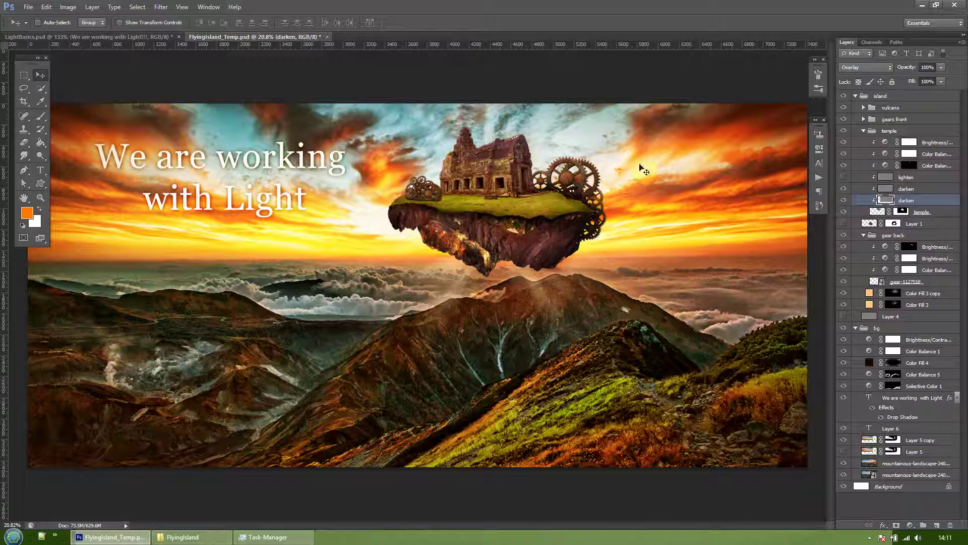
pyautogui.click(886, 69)
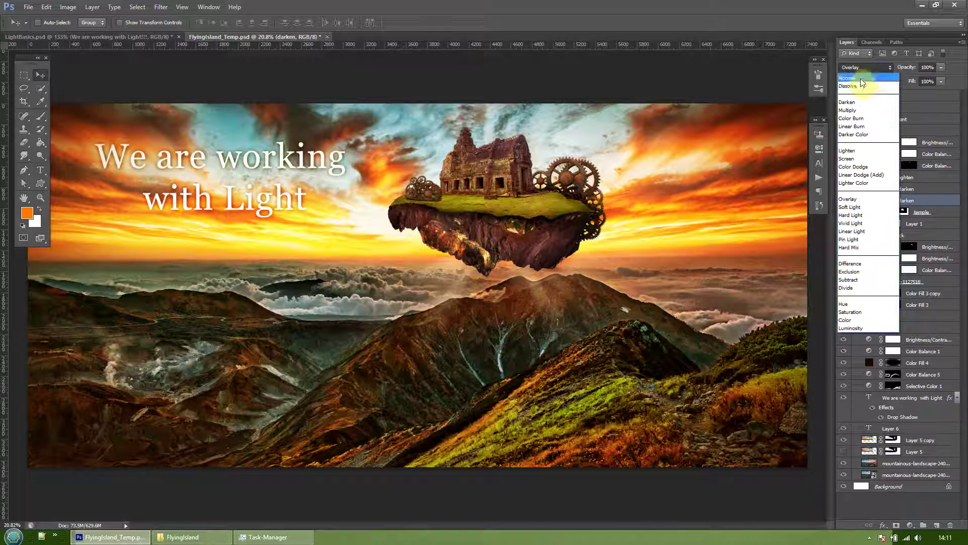
pyautogui.click(860, 78)
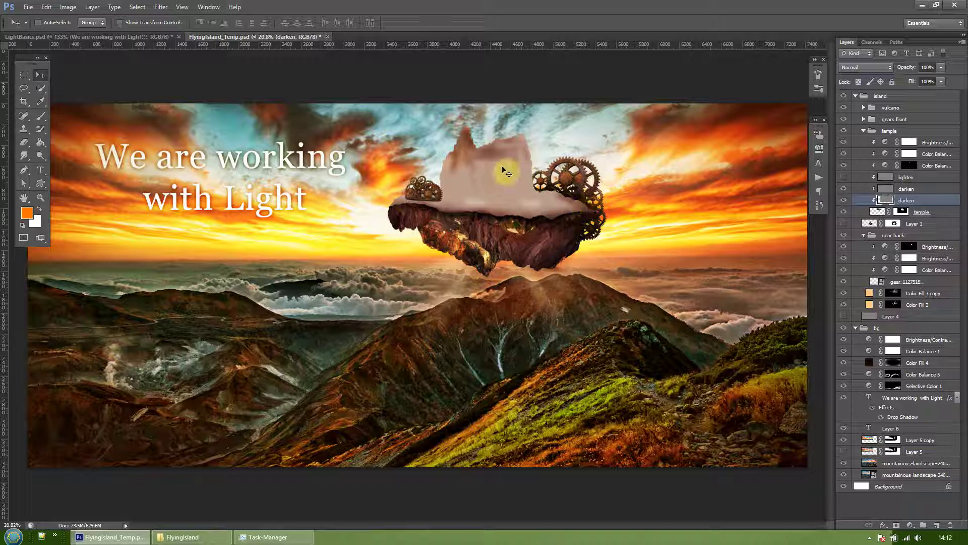
pyautogui.click(882, 67)
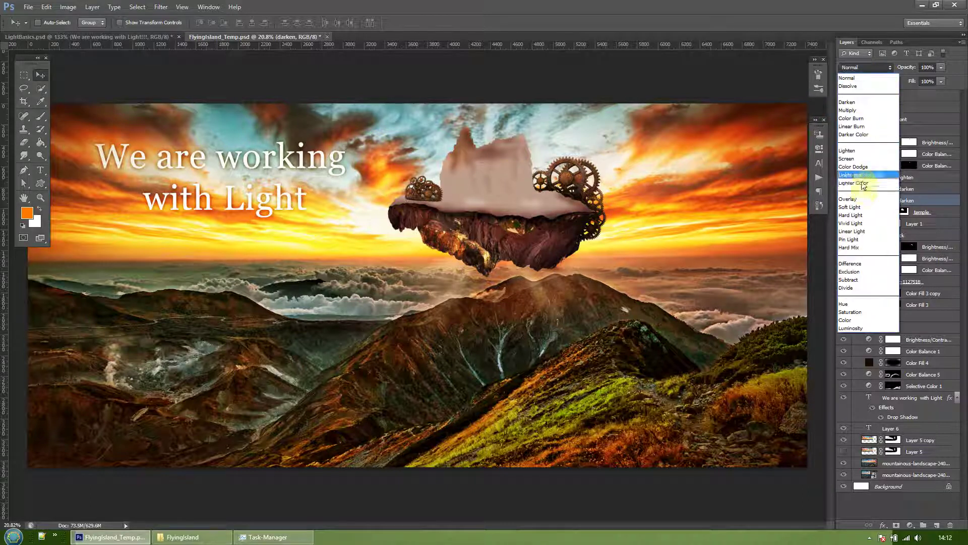
pyautogui.click(858, 199)
pyautogui.click(844, 202)
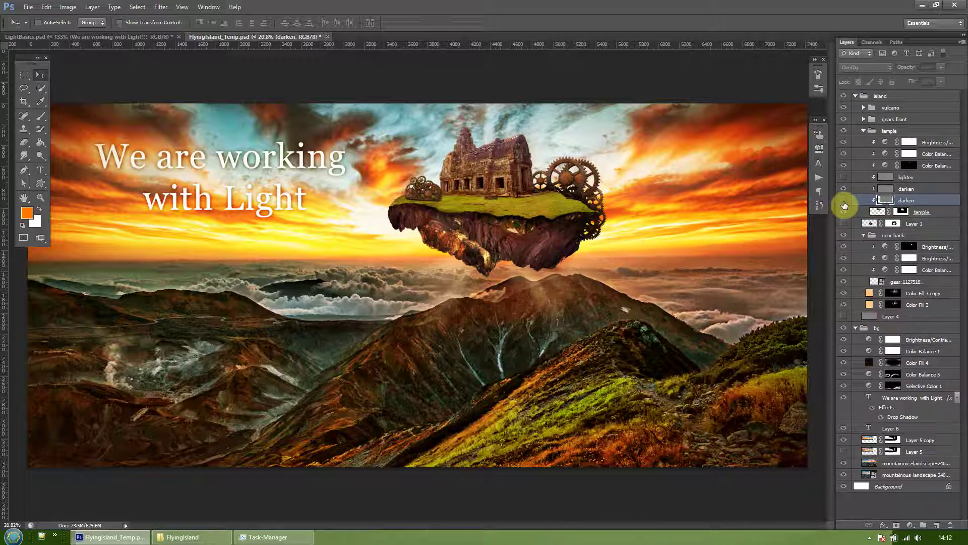
pyautogui.click(844, 201)
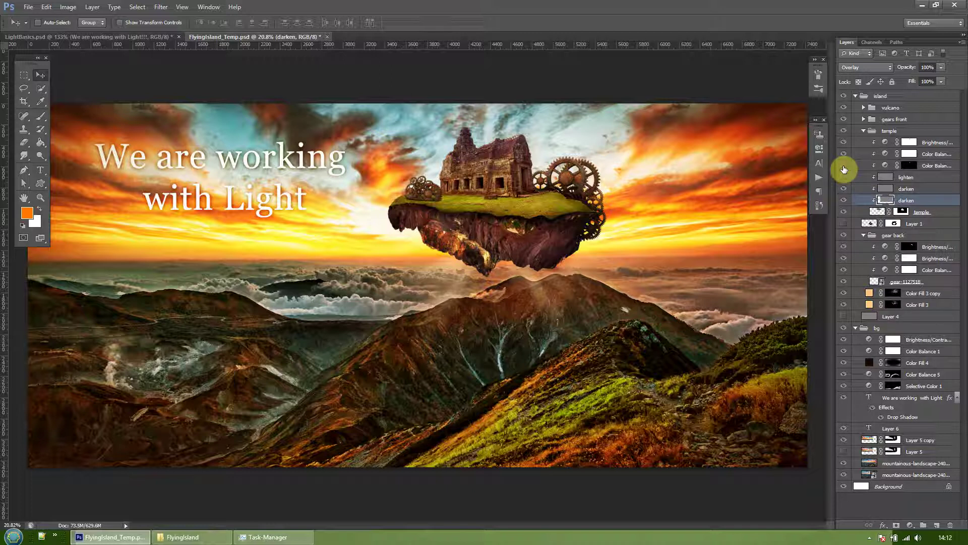
# Step: Toggle the temple group's lighten, Color Balance and Brightness/Contrast layers off and on to compare their effect on the temple
pyautogui.moveTo(844, 169); pyautogui.dragTo(844, 179)
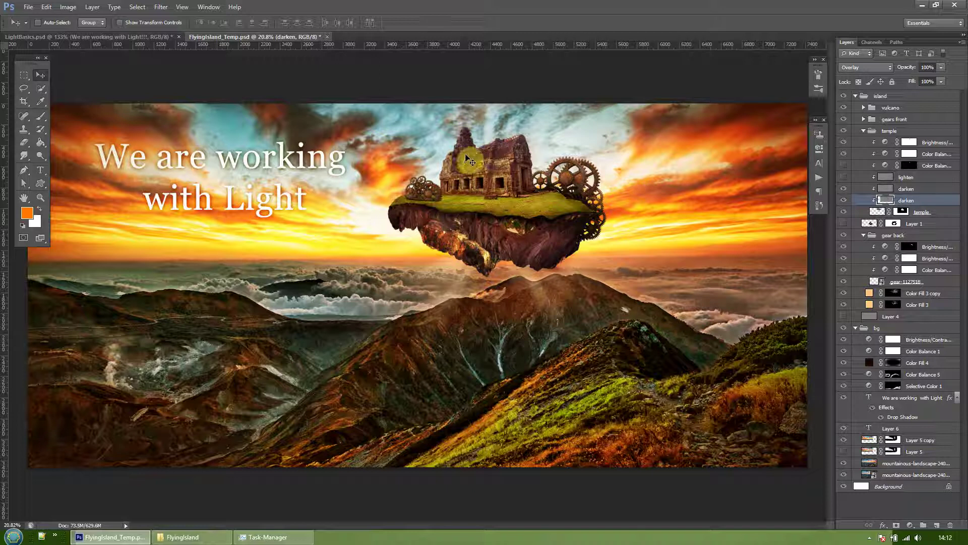
pyautogui.click(844, 175)
pyautogui.click(844, 166)
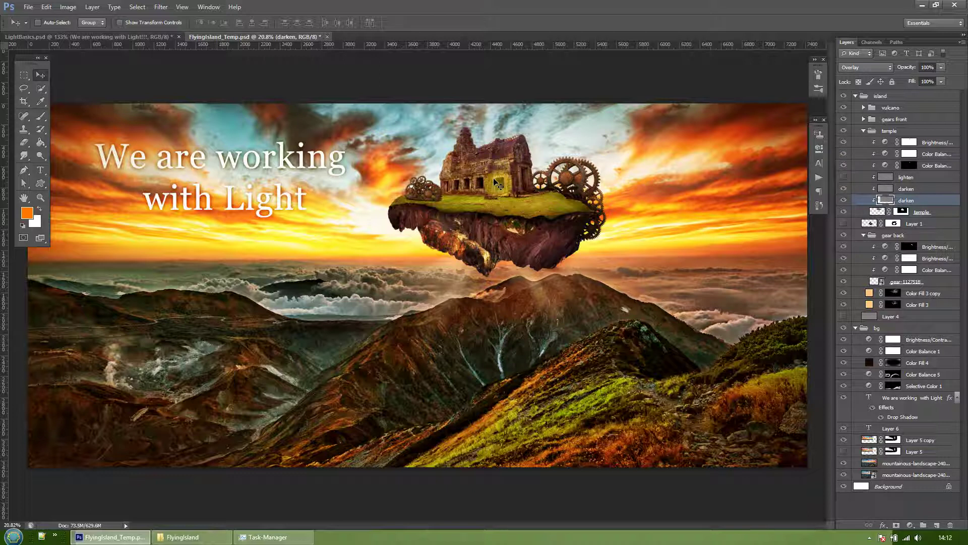
pyautogui.click(846, 155)
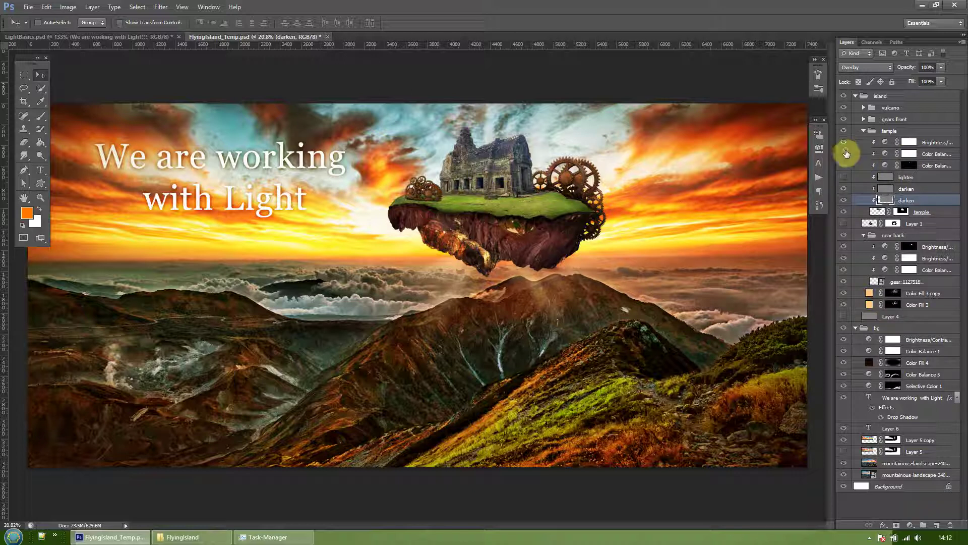
pyautogui.click(844, 157)
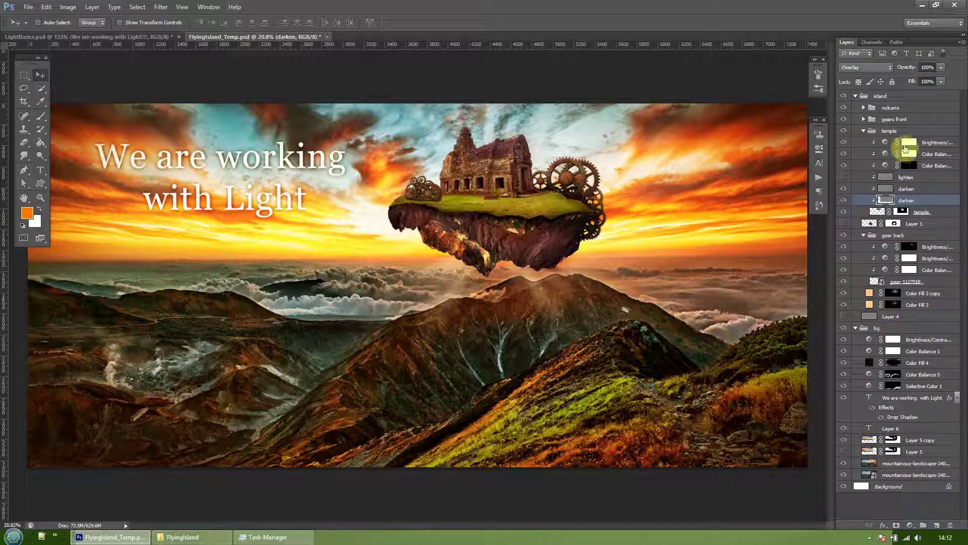
pyautogui.click(910, 142)
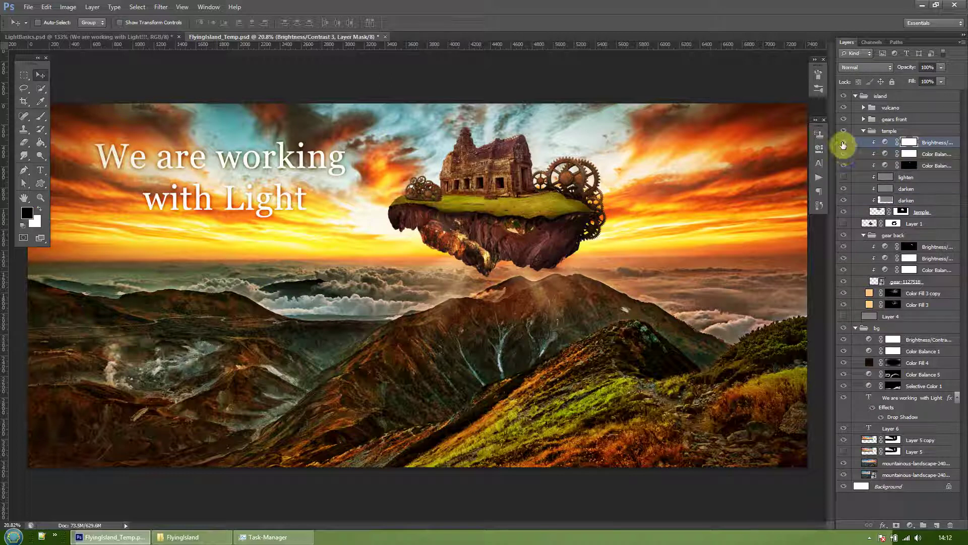
pyautogui.click(843, 144)
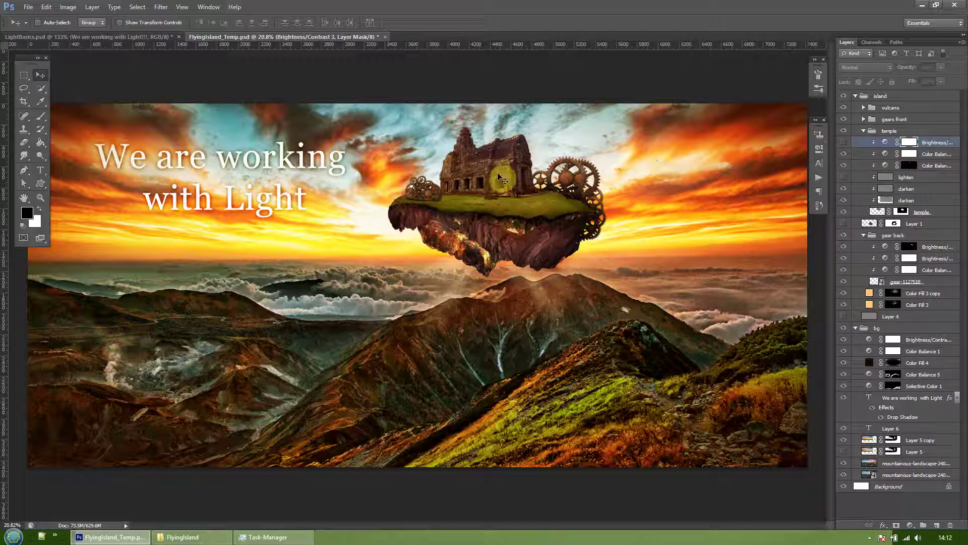
pyautogui.click(843, 144)
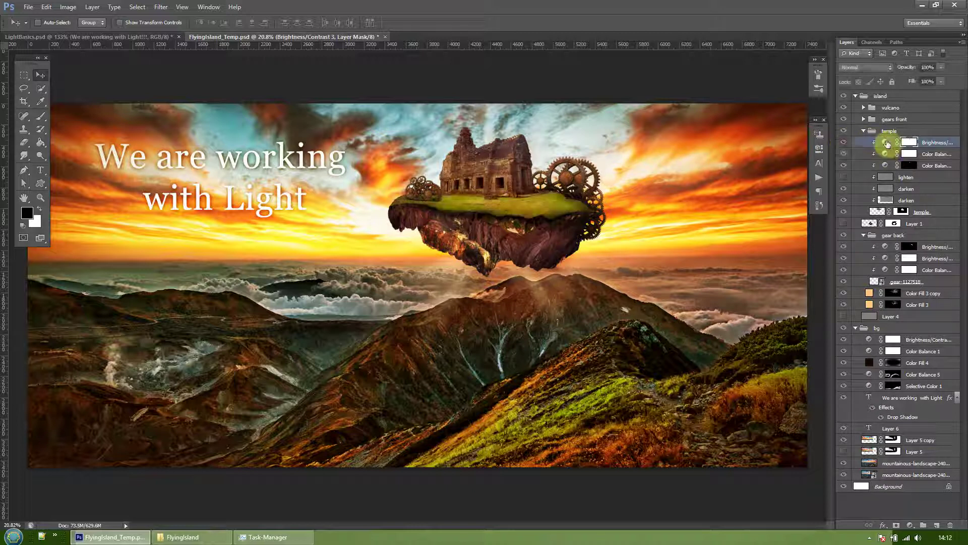
# Step: Try stronger and weaker contrast in the temple's Brightness/Contrast adjustment and return it close to its starting level
pyautogui.doubleClick(885, 142)
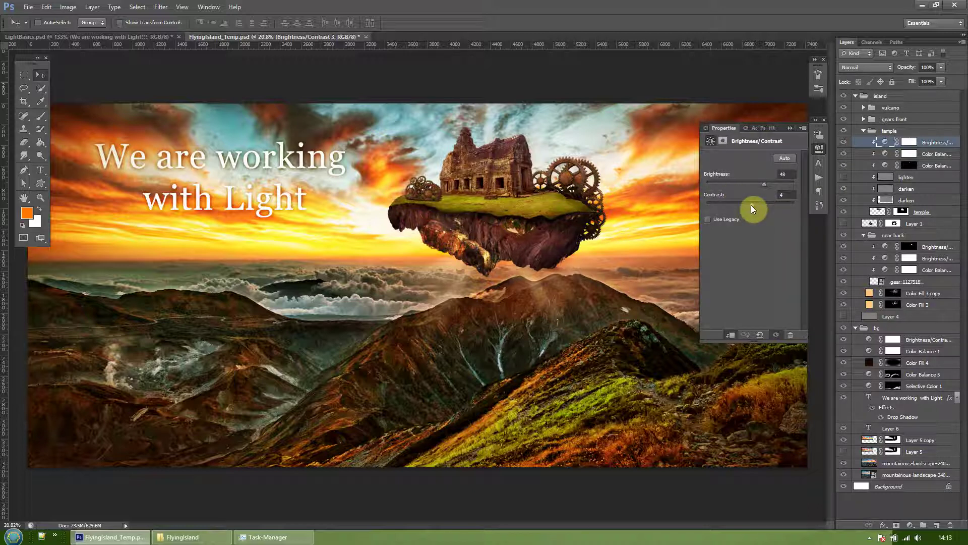
pyautogui.moveTo(753, 204); pyautogui.dragTo(779, 208)
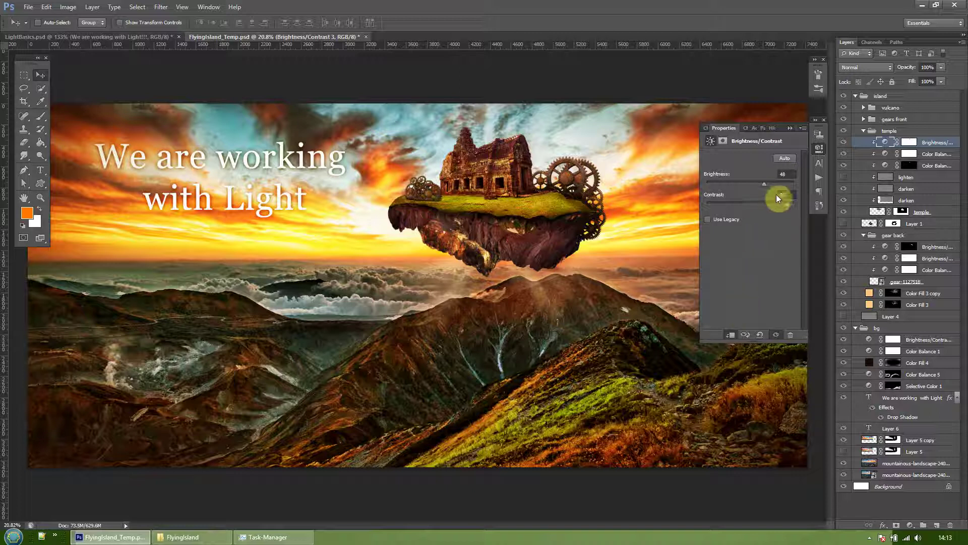
pyautogui.moveTo(788, 202); pyautogui.dragTo(692, 208)
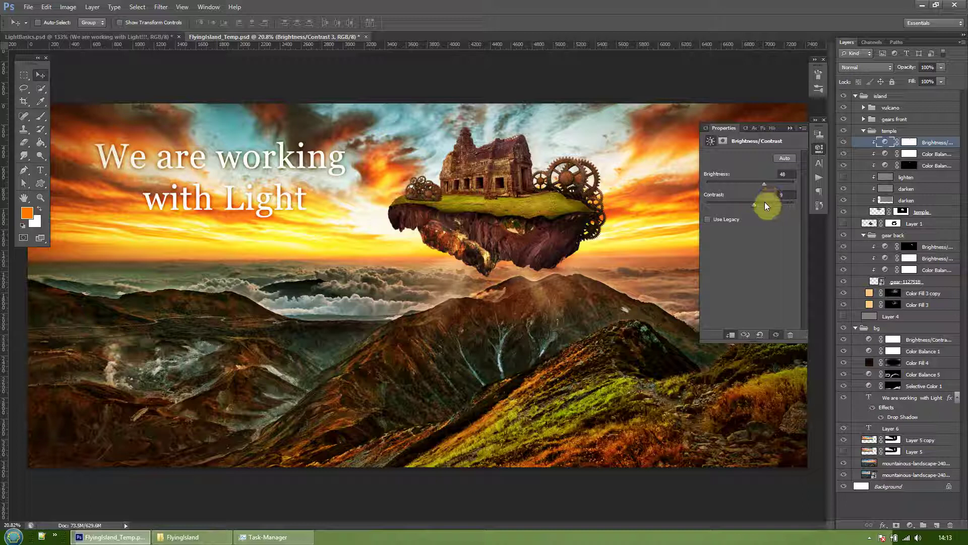
pyautogui.click(789, 128)
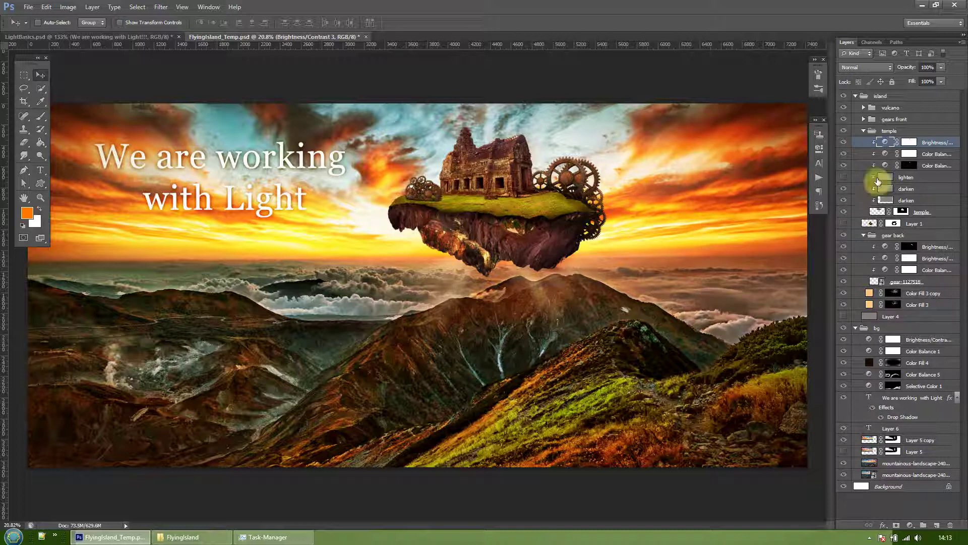
# Step: Expand the vulcano group in place of the temple group and compare the rock with its Levels and Brightness/Contrast adjustments off and on
pyautogui.click(863, 132)
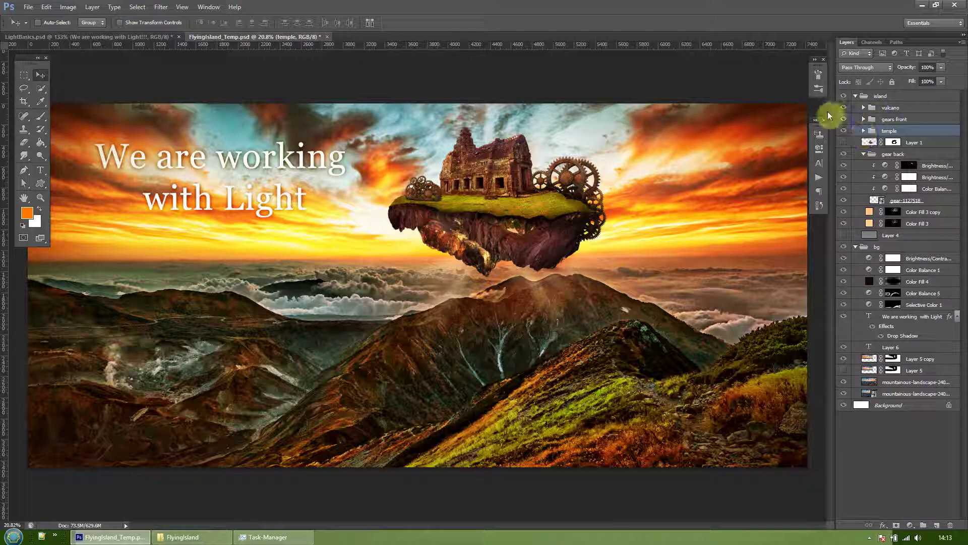
pyautogui.click(864, 108)
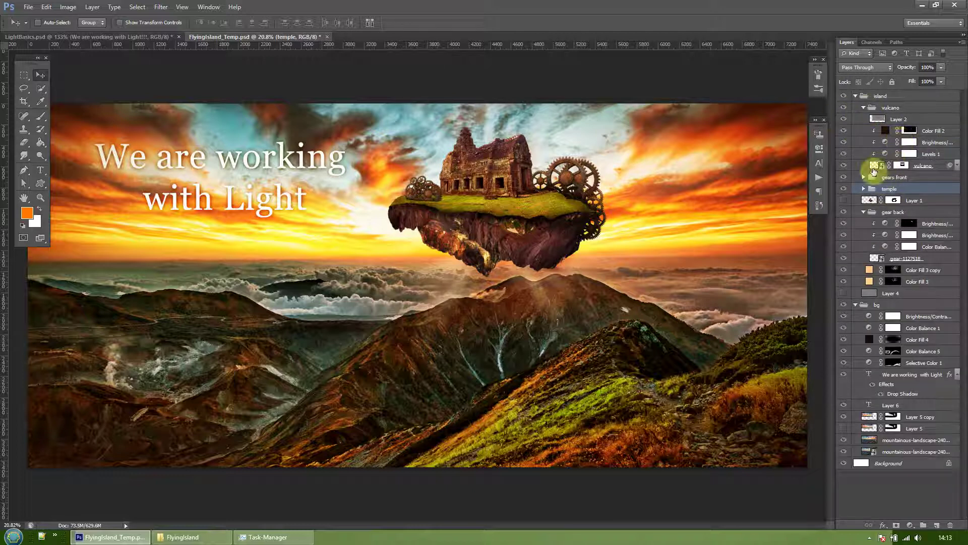
pyautogui.click(877, 166)
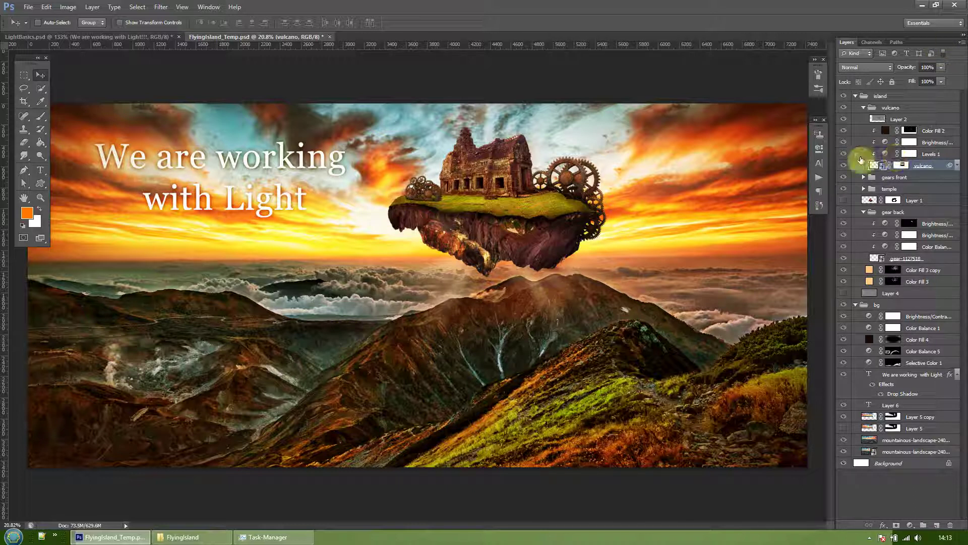
pyautogui.click(845, 156)
pyautogui.click(845, 155)
pyautogui.click(845, 144)
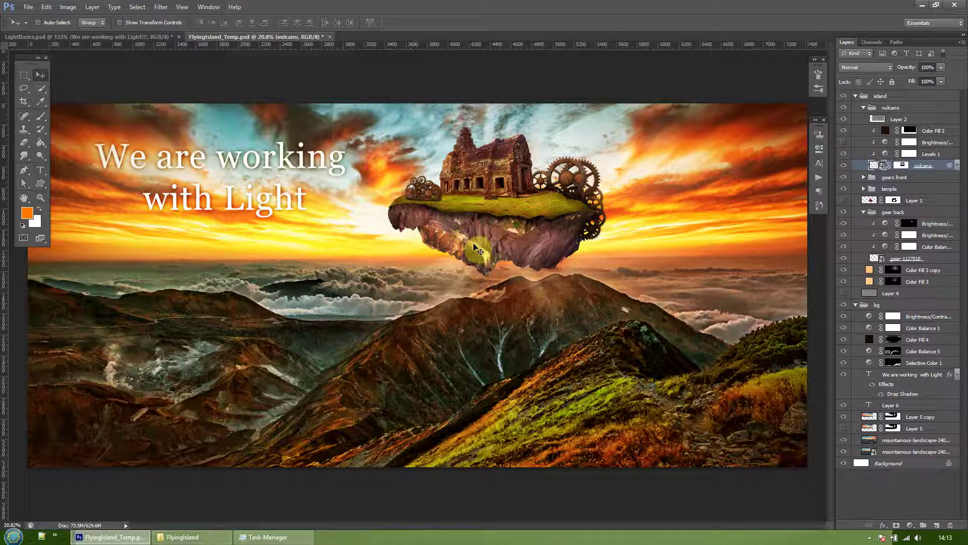
pyautogui.click(845, 145)
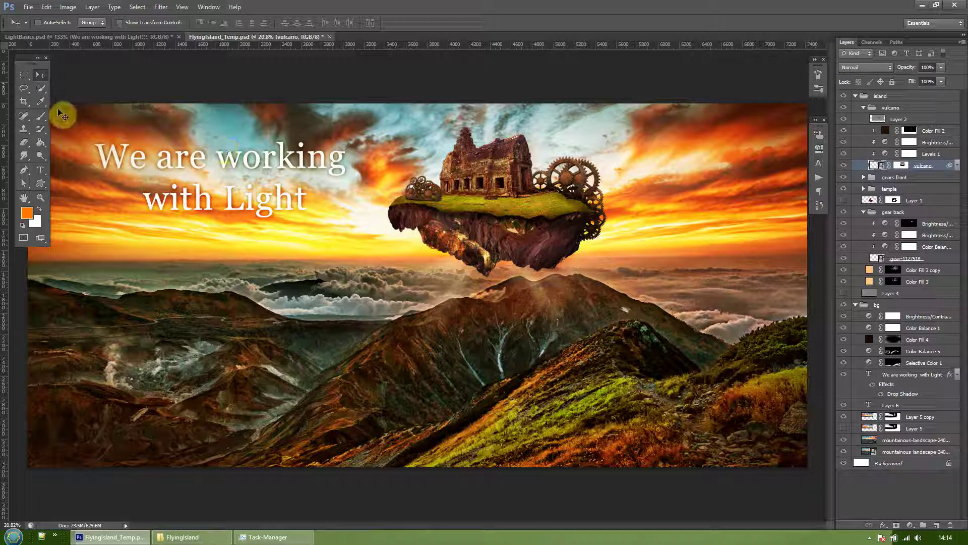
# Step: Create a new empty layer above the island group at the top of the layer stack
pyautogui.click(910, 99)
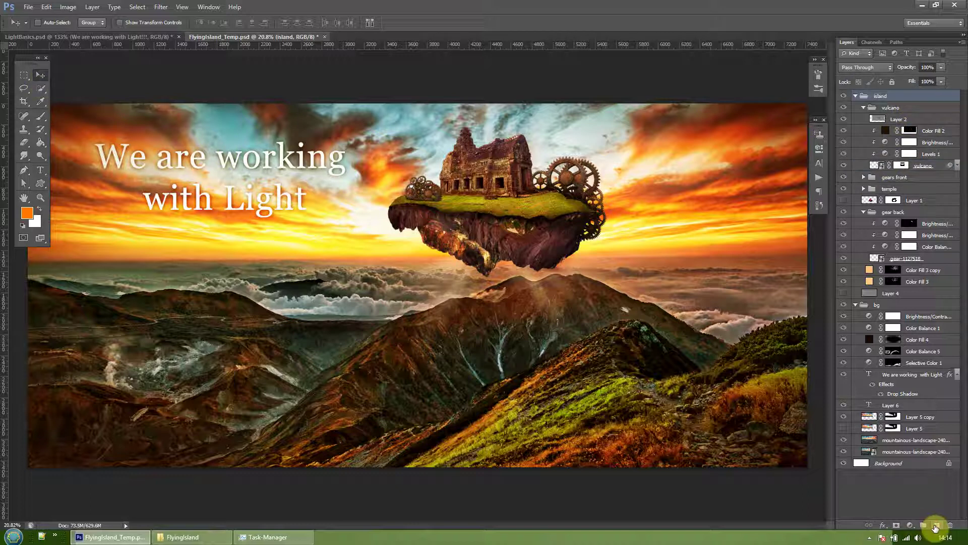
pyautogui.click(936, 525)
pyautogui.moveTo(922, 112); pyautogui.dragTo(921, 88)
# Step: Select the entire canvas and fill the new layer with 50% Gray in Normal mode at 100% opacity
pyautogui.click(24, 75)
pyautogui.rightClick(329, 278)
pyautogui.click(318, 265)
pyautogui.hotkey('ctrl', 'a')
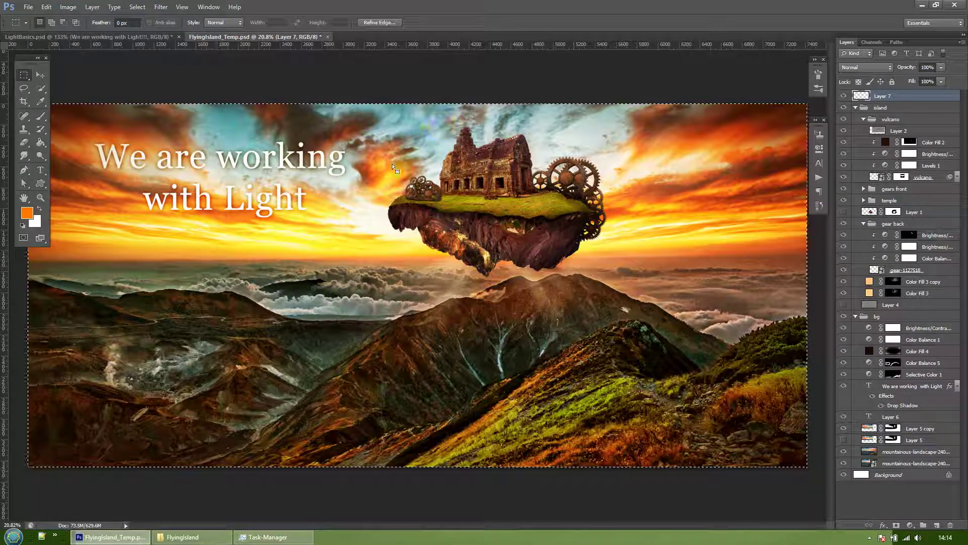
pyautogui.rightClick(362, 181)
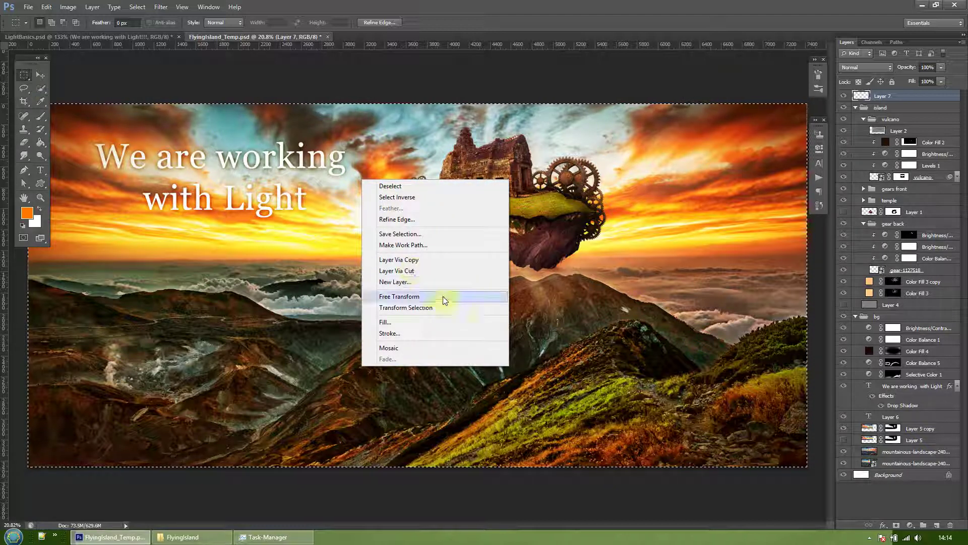
pyautogui.click(385, 325)
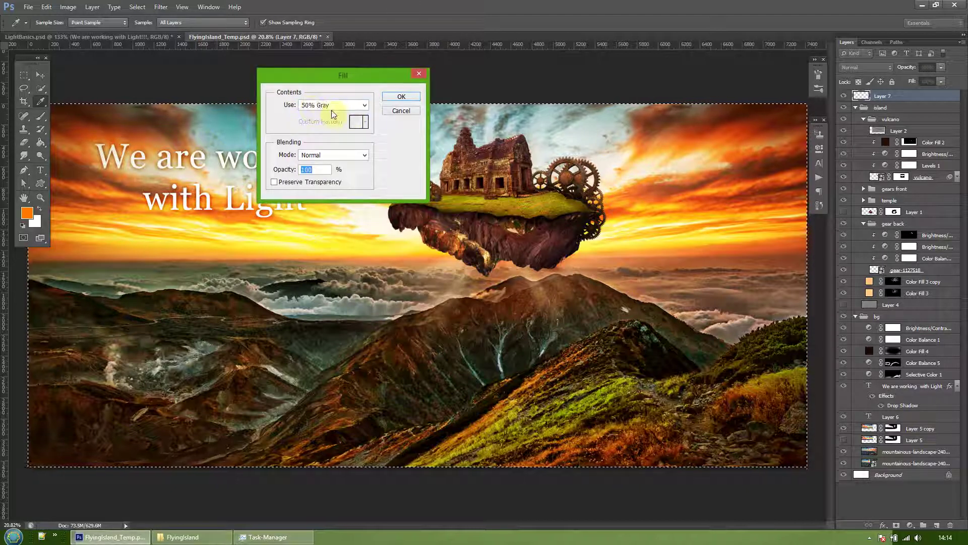
pyautogui.click(398, 96)
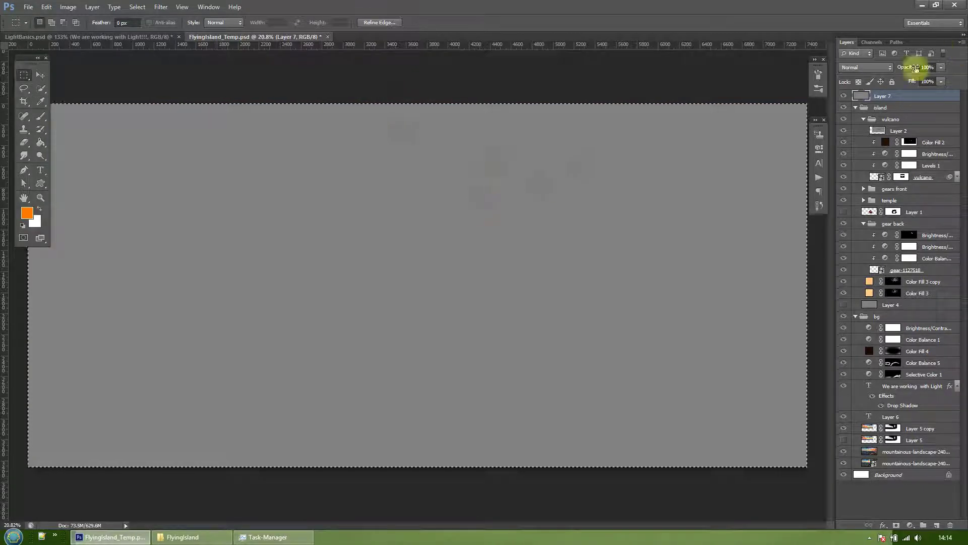
# Step: Set the gray layer's blend mode to Overlay and activate the Burn tool
pyautogui.click(887, 69)
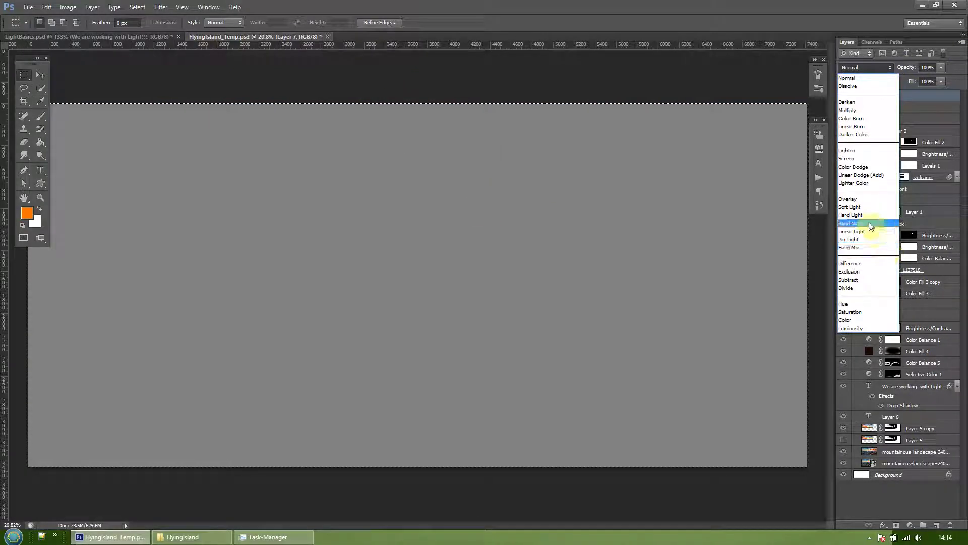
pyautogui.click(857, 200)
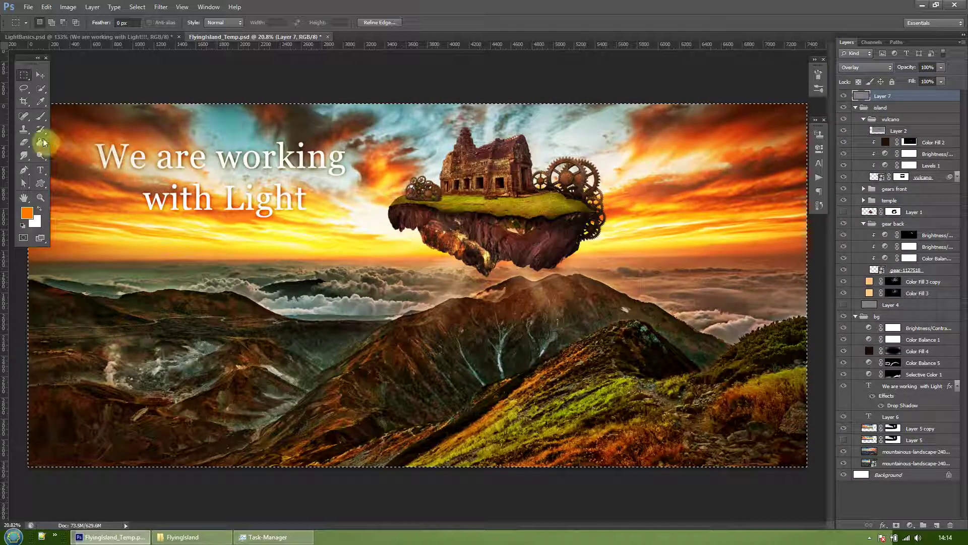
pyautogui.click(41, 157)
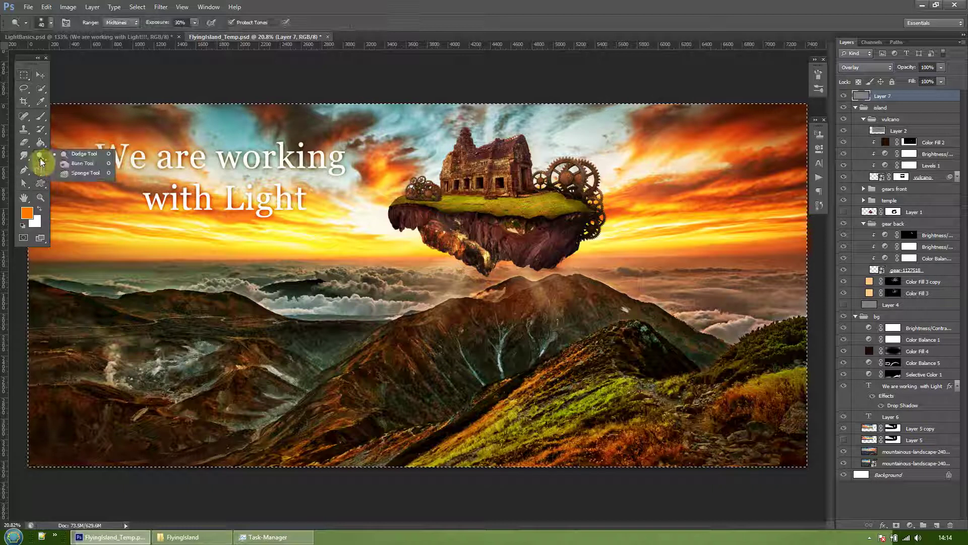
pyautogui.click(83, 163)
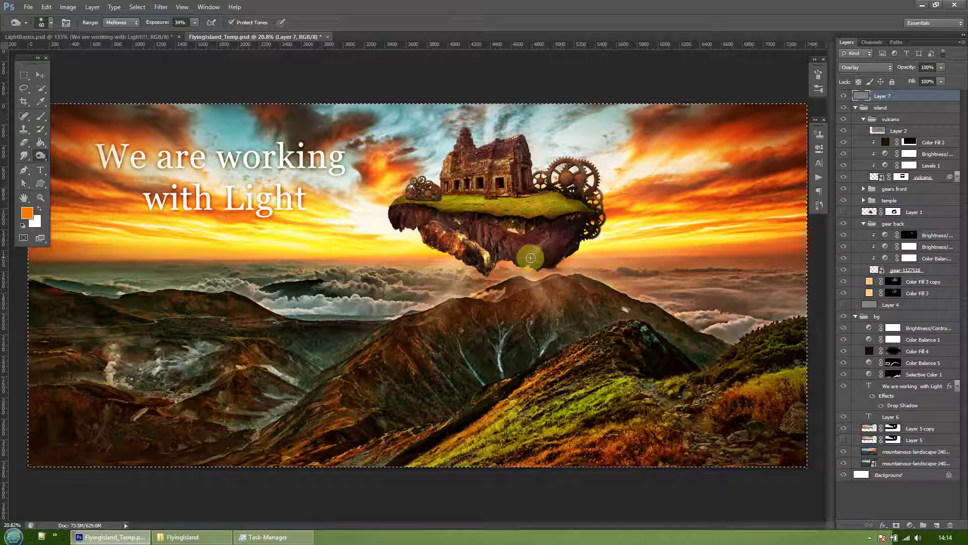
# Step: Enlarge the Burn brush to 300 and darken the valley between the hills and the slope descending toward the lower left
pyautogui.press(']')
pyautogui.press(']')
pyautogui.press(']')
pyautogui.press(']')
pyautogui.press(']')
pyautogui.press(']')
pyautogui.press(']')
pyautogui.press(']')
pyautogui.press(']')
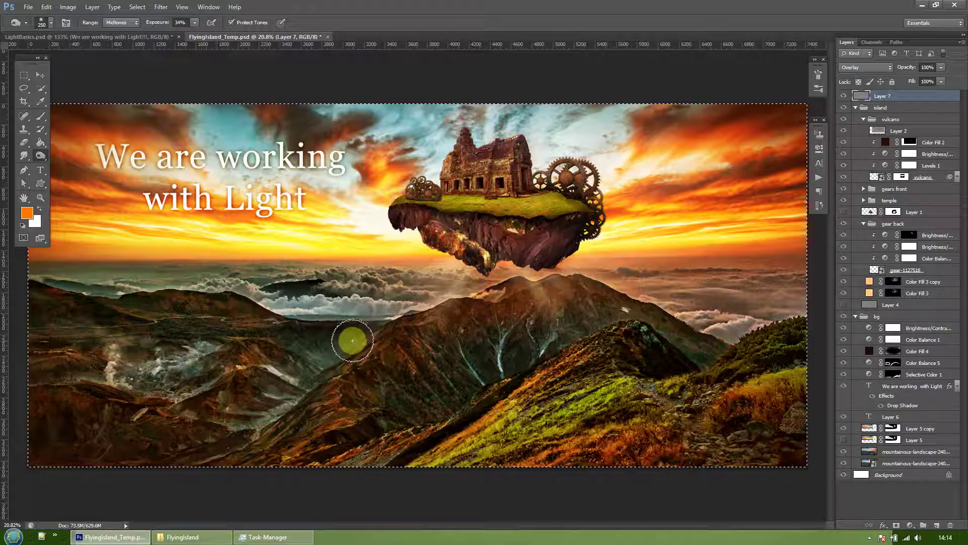
pyautogui.press(']')
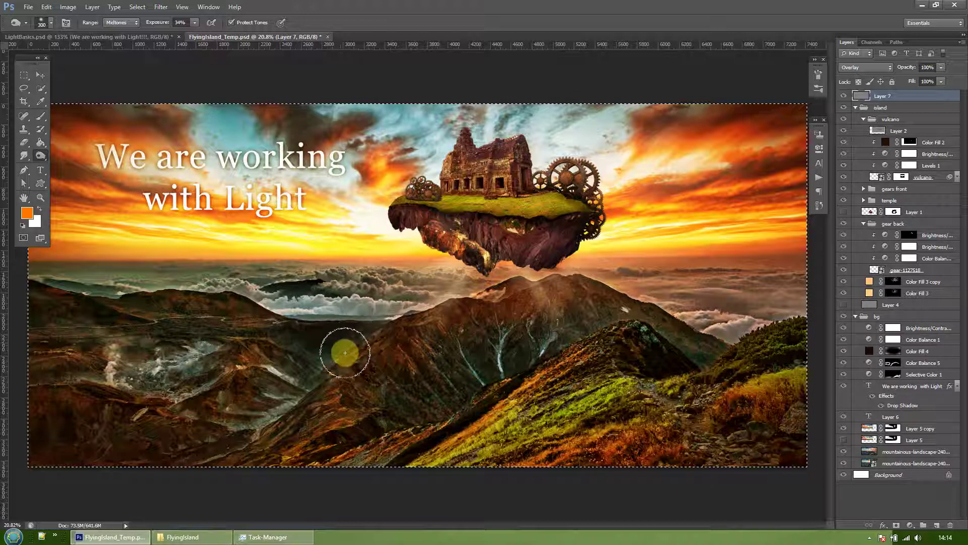
pyautogui.moveTo(293, 344)
pyautogui.mouseDown()
pyautogui.moveTo(378, 333)
pyautogui.moveTo(310, 338)
pyautogui.moveTo(342, 353)
pyautogui.moveTo(325, 370)
pyautogui.mouseUp()
pyautogui.moveTo(271, 405)
pyautogui.mouseDown()
pyautogui.moveTo(215, 446)
pyautogui.moveTo(240, 432)
pyautogui.mouseUp()
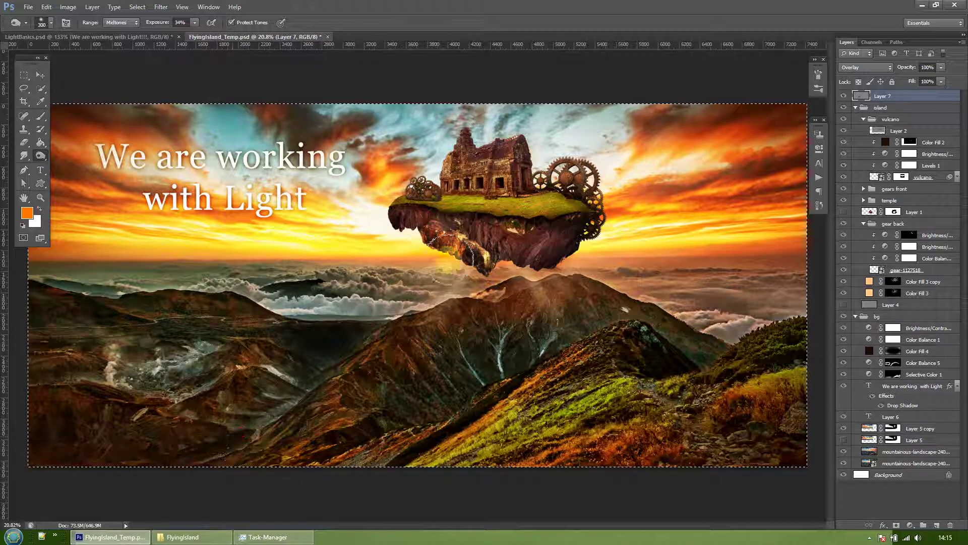
# Step: Lighten the smoky area in the left valley using the Dodge tool at 70% exposure with a brush size of 175
pyautogui.click(41, 155)
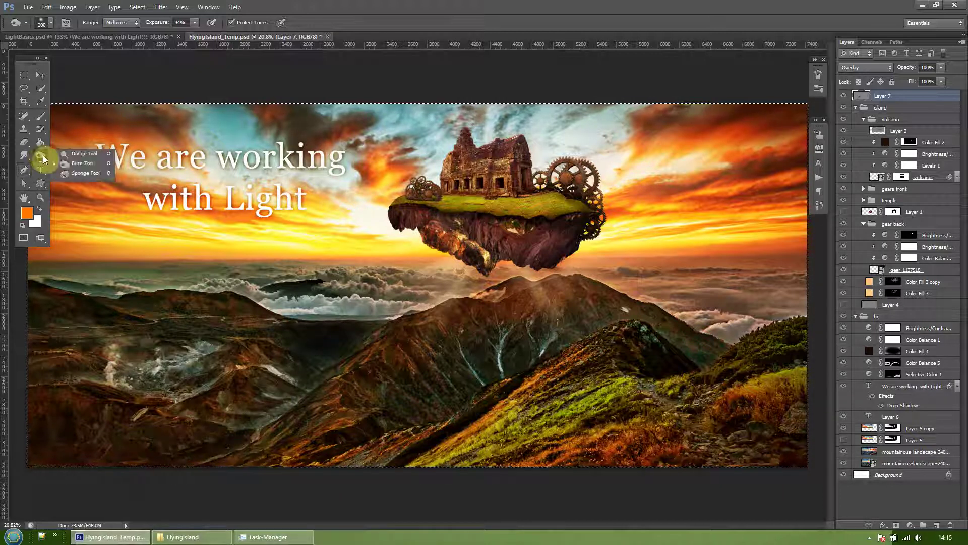
pyautogui.click(81, 153)
pyautogui.moveTo(154, 25); pyautogui.dragTo(177, 26)
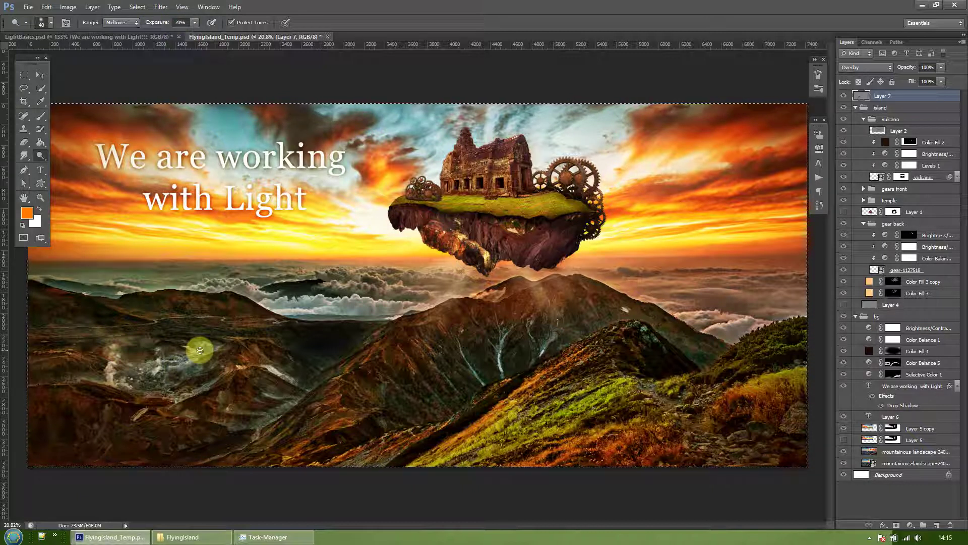
pyautogui.press(']')
pyautogui.press(']')
pyautogui.press(']')
pyautogui.press(']')
pyautogui.press(']')
pyautogui.press(']')
pyautogui.press(']')
pyautogui.press(']')
pyautogui.press(']')
pyautogui.moveTo(201, 353)
pyautogui.mouseDown()
pyautogui.moveTo(133, 374)
pyautogui.moveTo(212, 356)
pyautogui.moveTo(107, 378)
pyautogui.moveTo(172, 386)
pyautogui.moveTo(150, 384)
pyautogui.moveTo(160, 374)
pyautogui.moveTo(194, 407)
pyautogui.moveTo(121, 392)
pyautogui.moveTo(196, 360)
pyautogui.moveTo(96, 382)
pyautogui.moveTo(165, 396)
pyautogui.mouseUp()
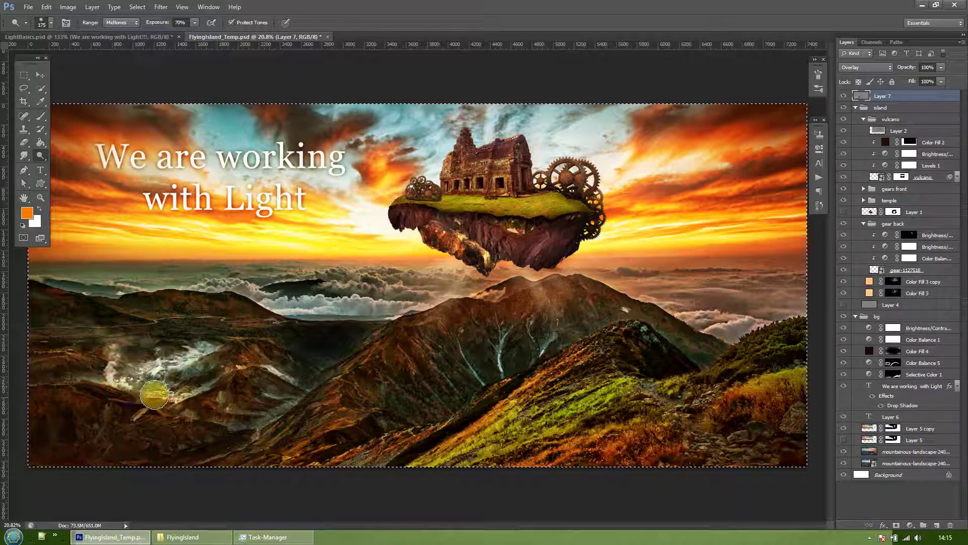
# Step: Compare the landscape with the dodge-and-burn layer hidden and shown
pyautogui.click(844, 96)
pyautogui.click(845, 96)
pyautogui.click(846, 97)
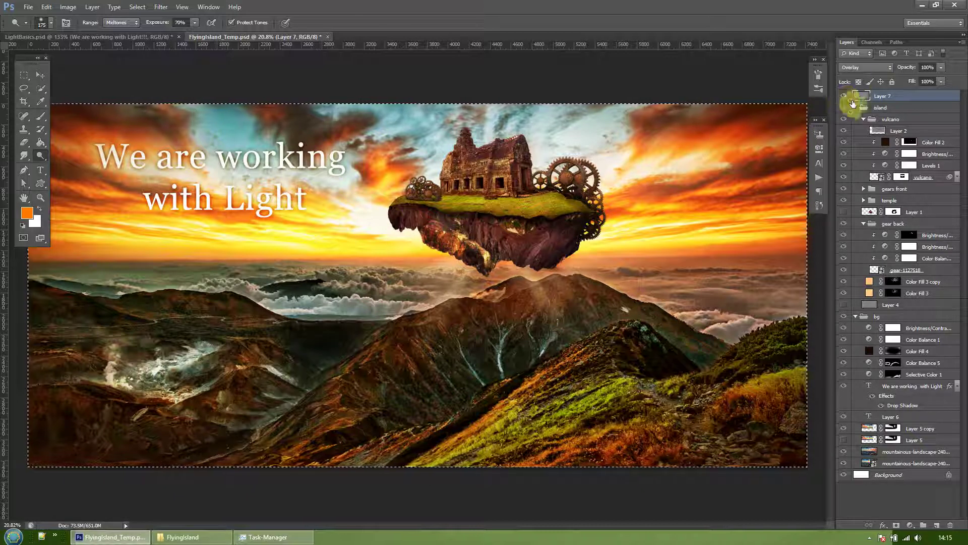
pyautogui.moveTo(903, 67)
pyautogui.mouseDown()
pyautogui.moveTo(864, 76)
pyautogui.moveTo(918, 71)
pyautogui.mouseUp()
# Step: Try Lighten and Soft Light blending on the dodge-and-burn layer, comparing the Soft Light effect with the layer off and on
pyautogui.click(882, 68)
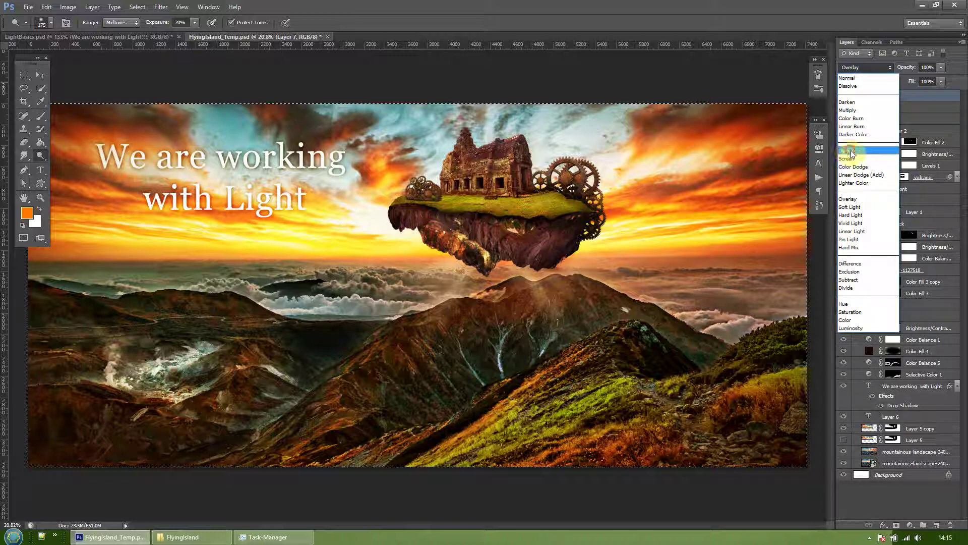
pyautogui.click(852, 152)
pyautogui.click(874, 70)
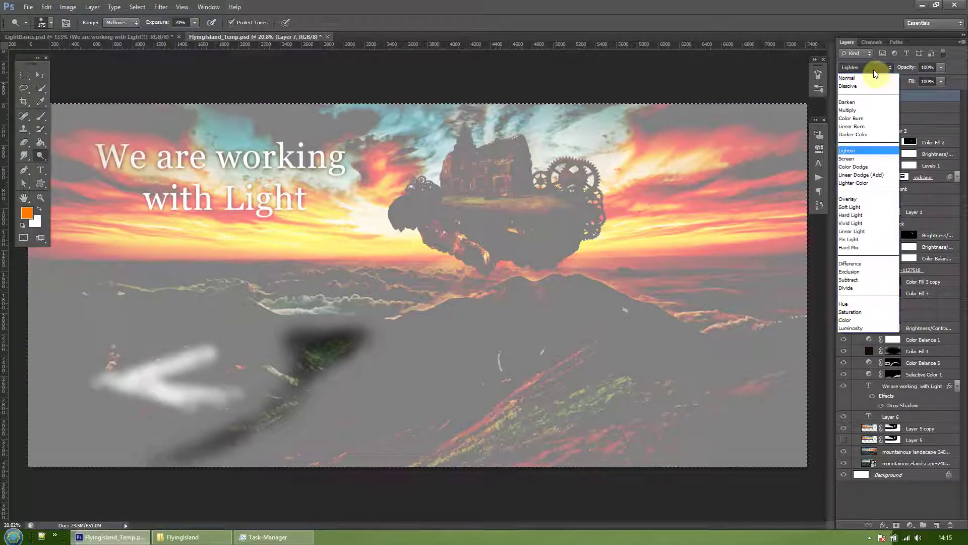
pyautogui.click(852, 206)
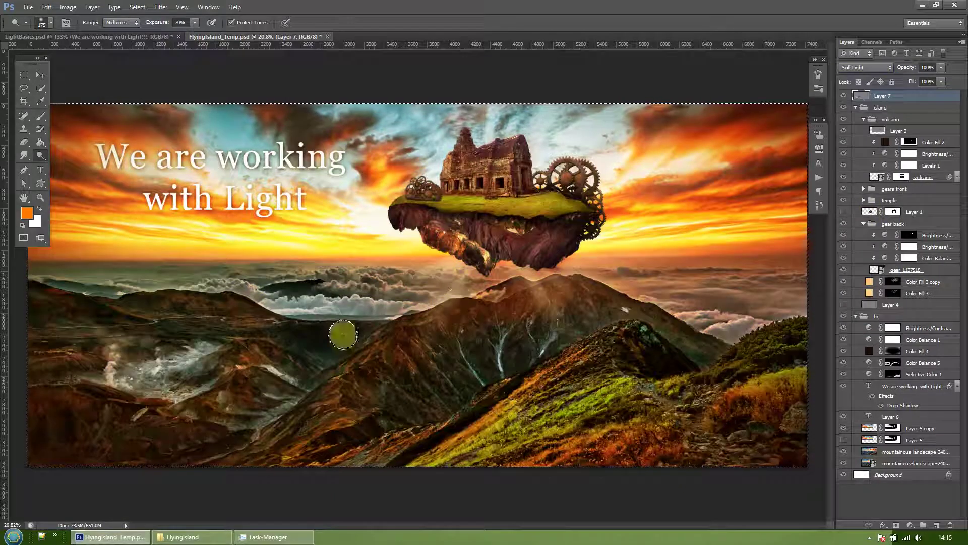
pyautogui.click(846, 99)
pyautogui.click(847, 99)
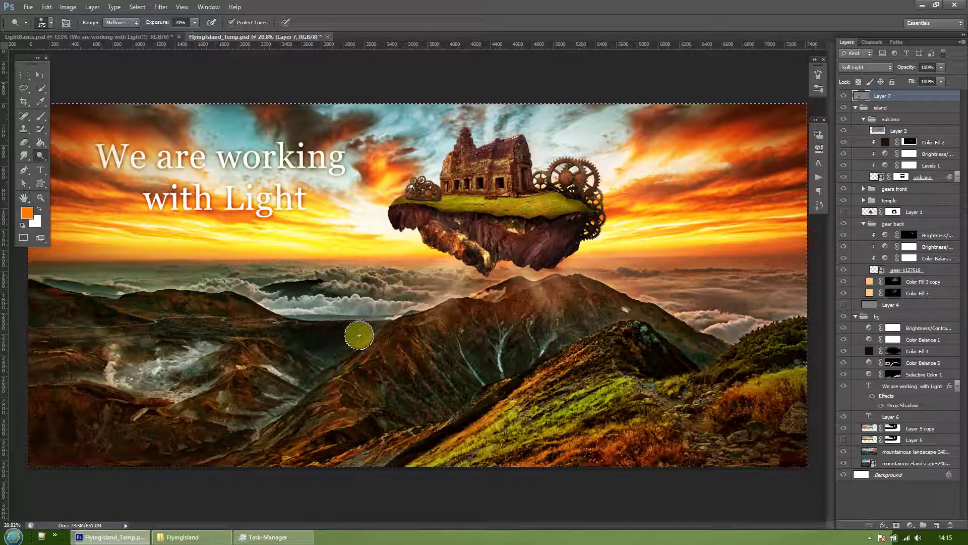
# Step: Switch the dodge-and-burn layer to Normal blending and soften its strokes with a Gaussian Blur of increased radius
pyautogui.click(872, 67)
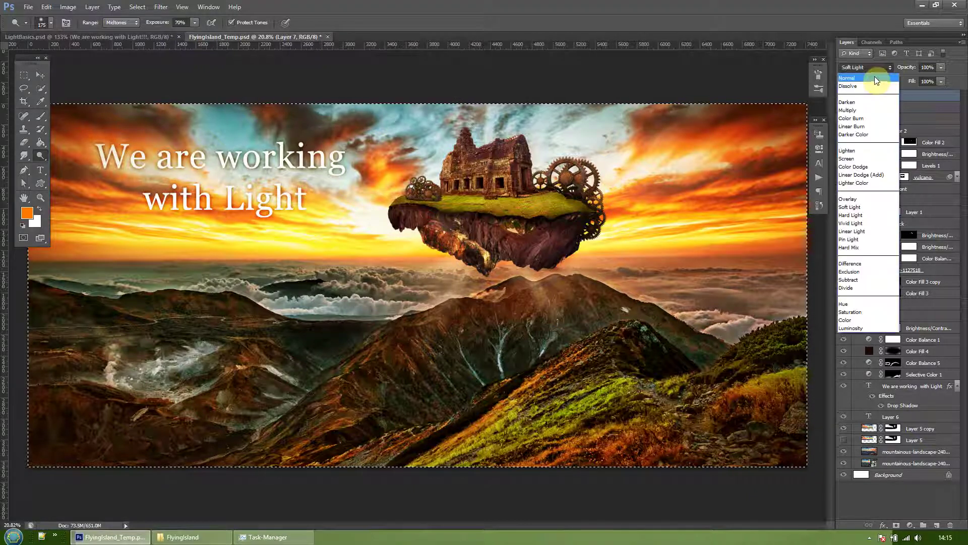
pyautogui.click(873, 76)
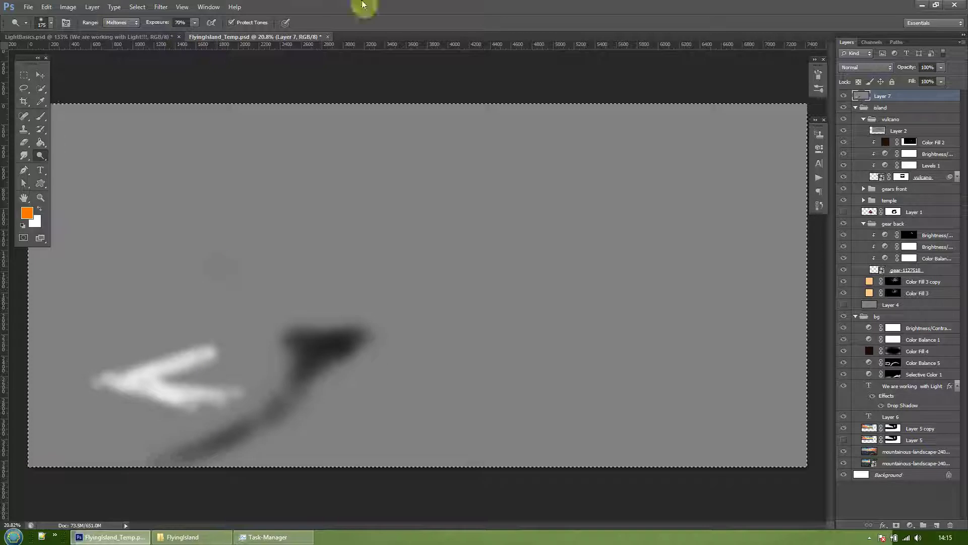
pyautogui.click(162, 7)
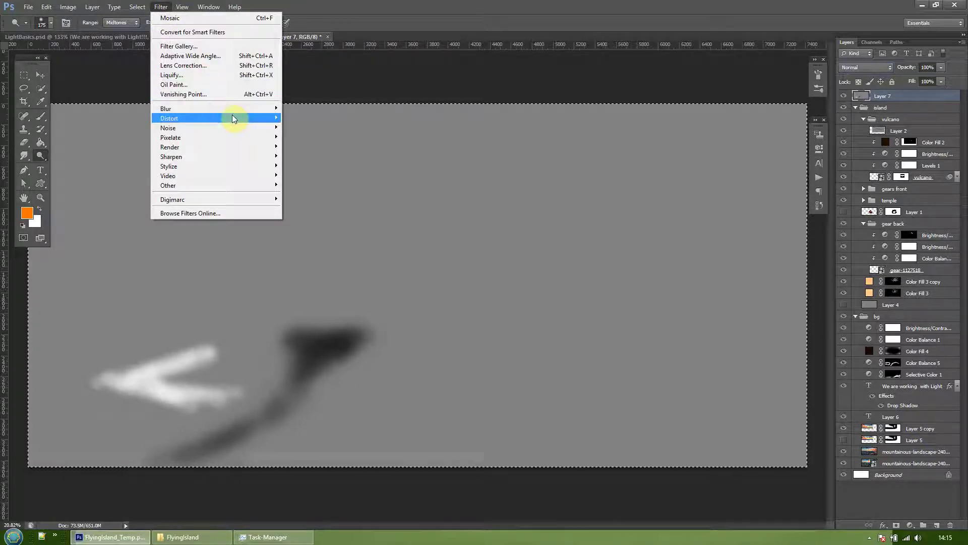
pyautogui.moveTo(262, 120)
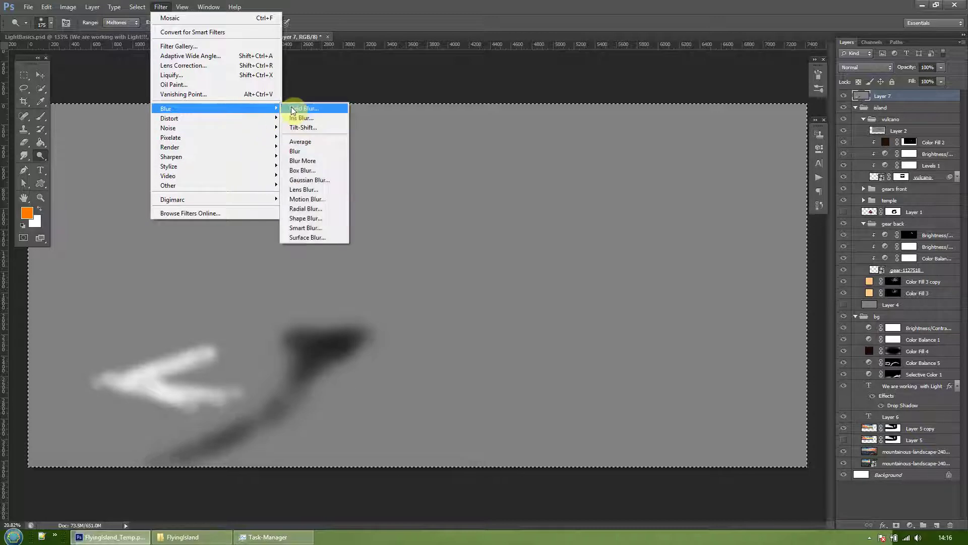
pyautogui.click(298, 180)
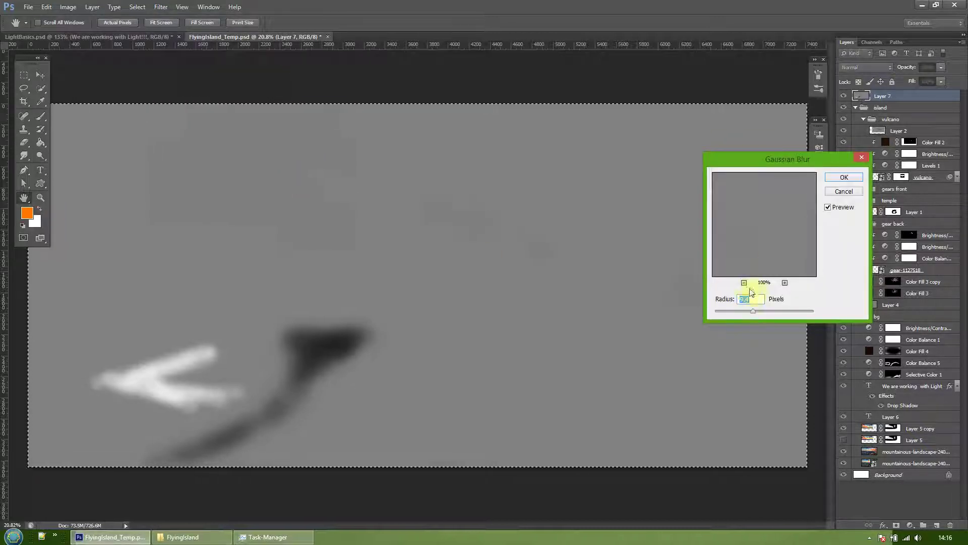
pyautogui.click(745, 284)
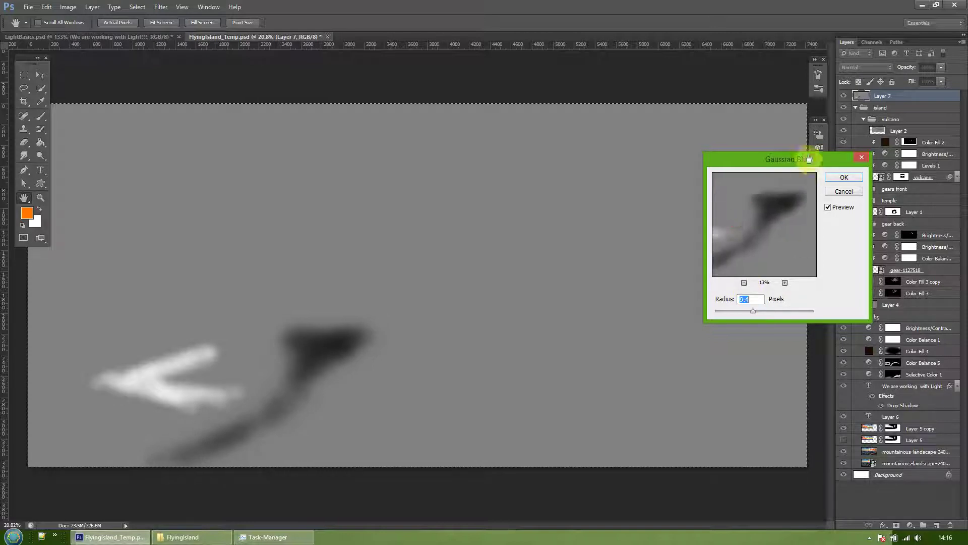
pyautogui.moveTo(766, 311); pyautogui.dragTo(775, 309)
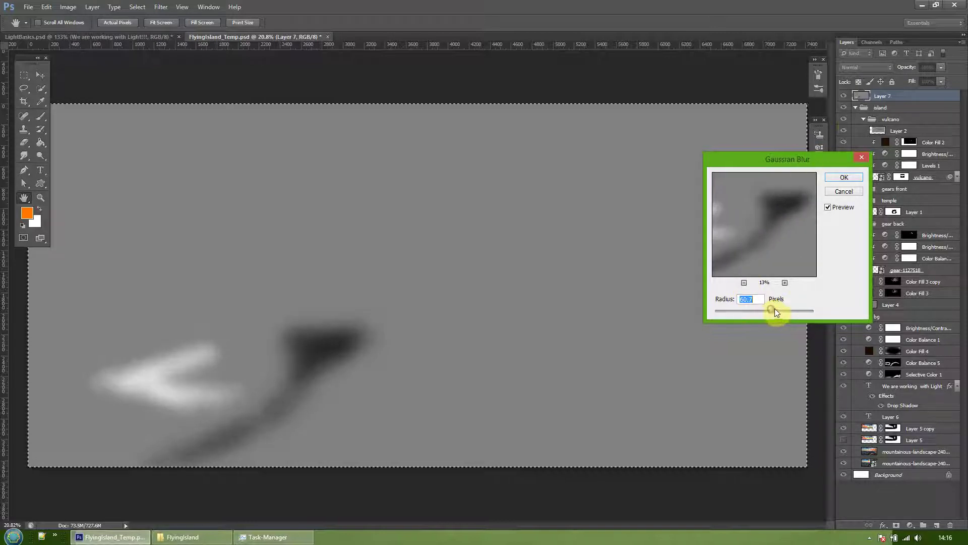
pyautogui.click(844, 177)
# Step: Set the blurred dodge-and-burn layer's blend mode to Overlay
pyautogui.press('o')
pyautogui.click(886, 69)
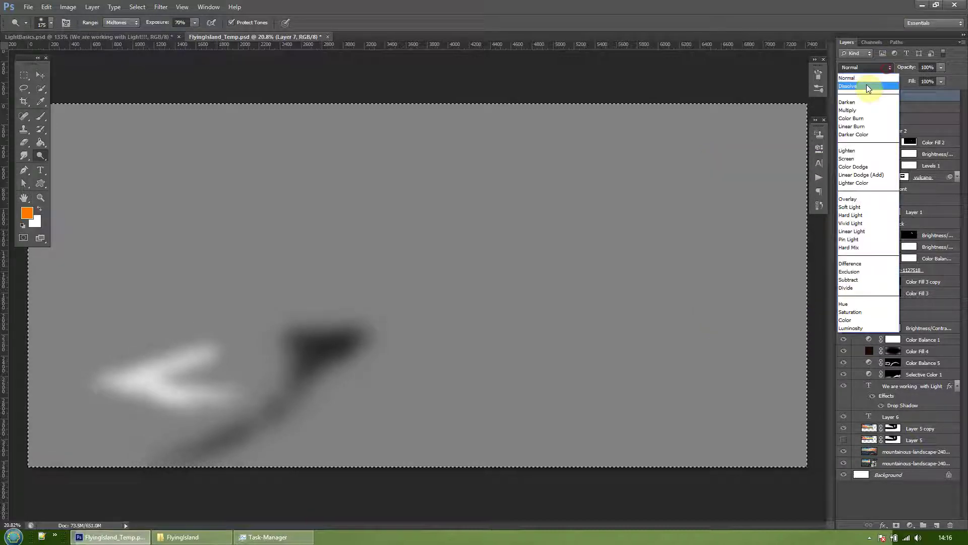
pyautogui.click(860, 203)
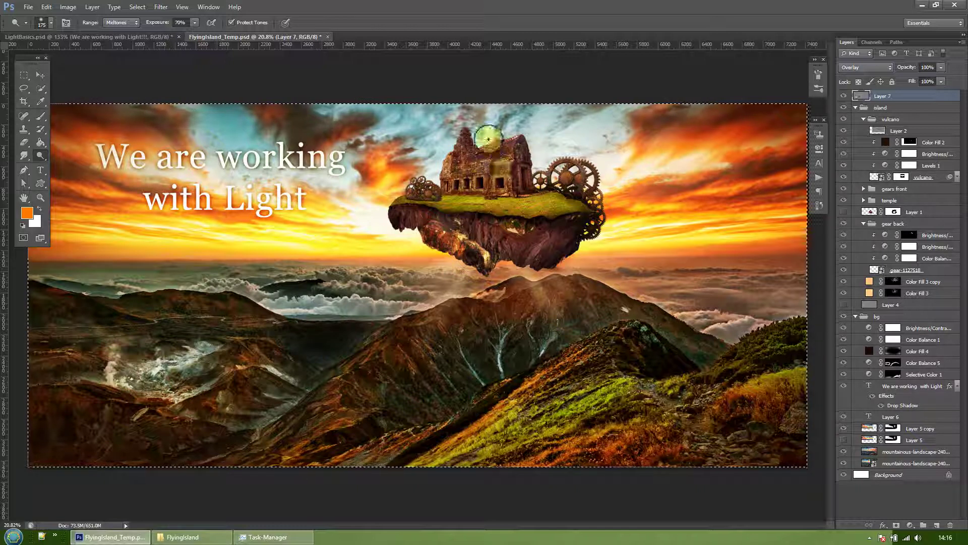
# Step: Compare the light around the island with the Color Fill 3 copy layer hidden and shown
pyautogui.moveTo(497, 208)
pyautogui.mouseDown()
pyautogui.moveTo(513, 223)
pyautogui.moveTo(498, 235)
pyautogui.moveTo(485, 298)
pyautogui.moveTo(532, 268)
pyautogui.moveTo(533, 288)
pyautogui.mouseUp()
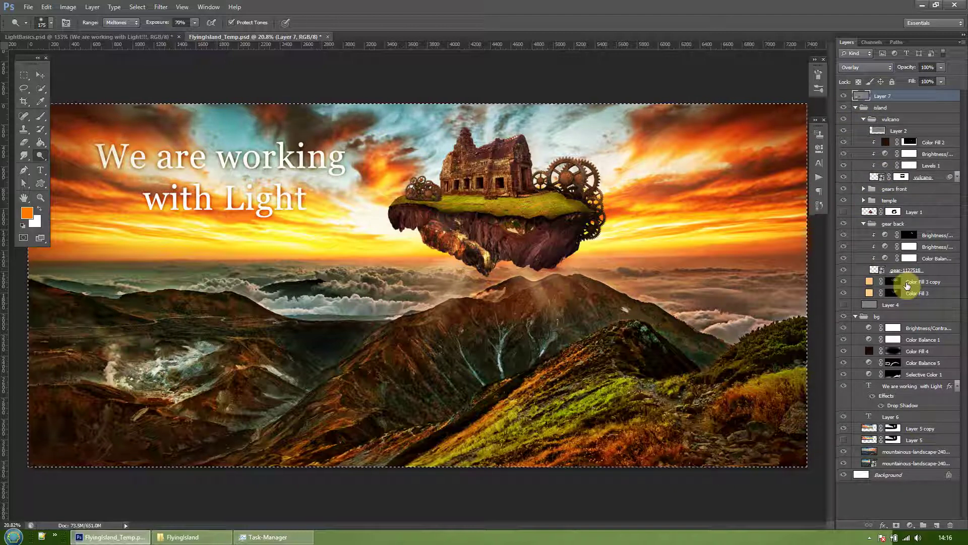
pyautogui.click(847, 283)
pyautogui.click(846, 283)
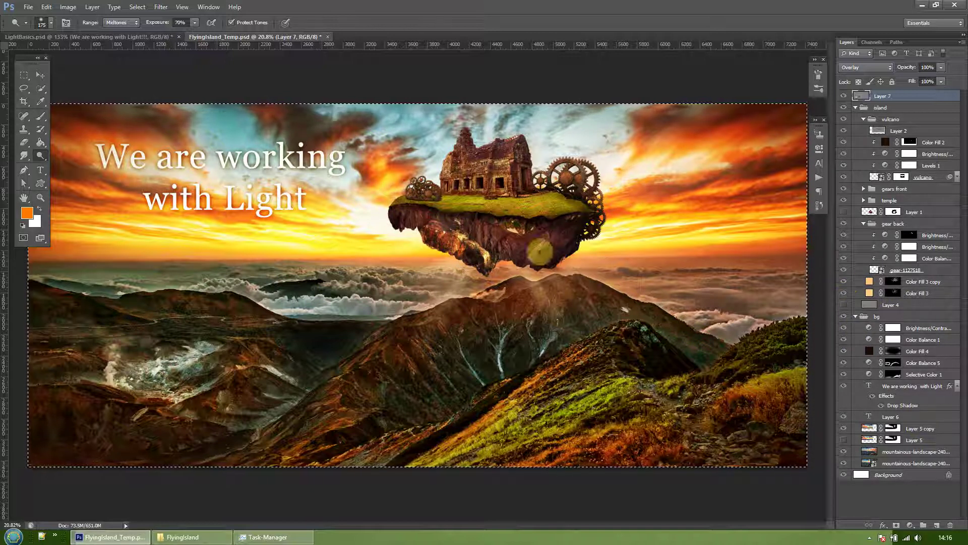
pyautogui.click(843, 282)
pyautogui.click(843, 282)
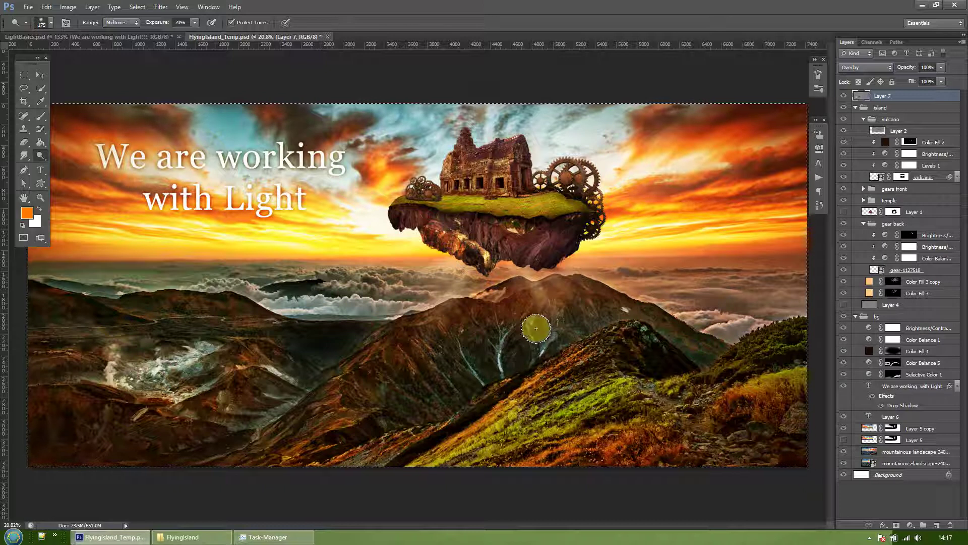
# Step: Open FlyingIsland_02_01.jpg from the FlyingIsland folder with Camera Raw as the file format
pyautogui.click(28, 7)
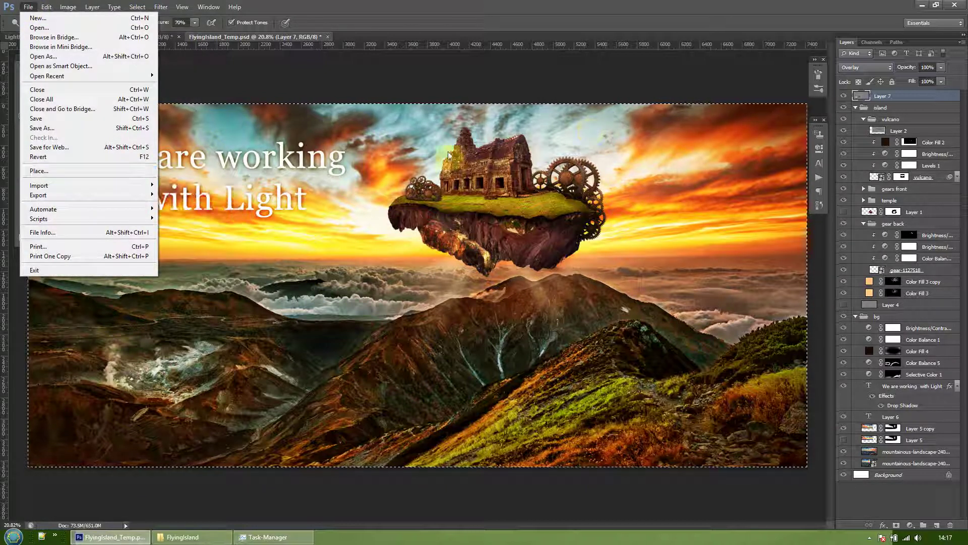
pyautogui.click(40, 56)
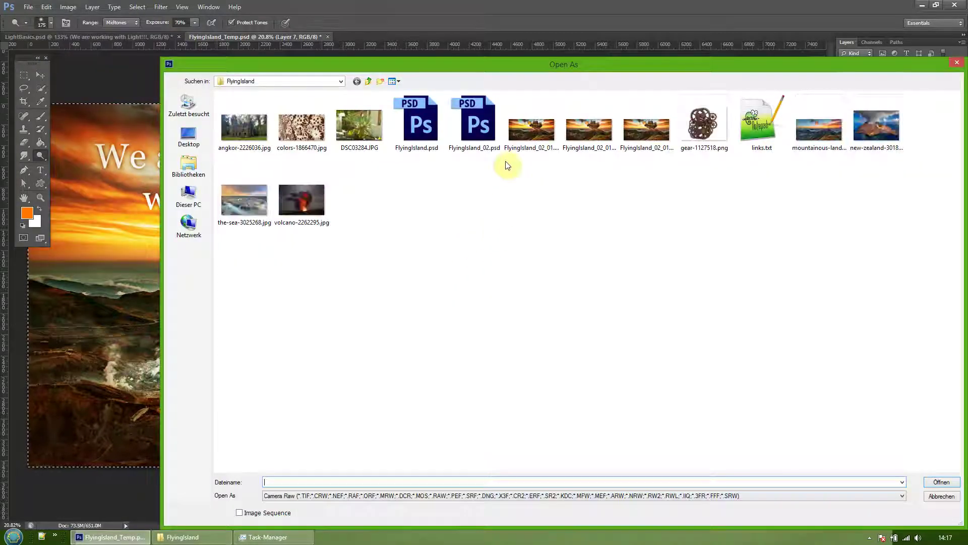
pyautogui.click(530, 131)
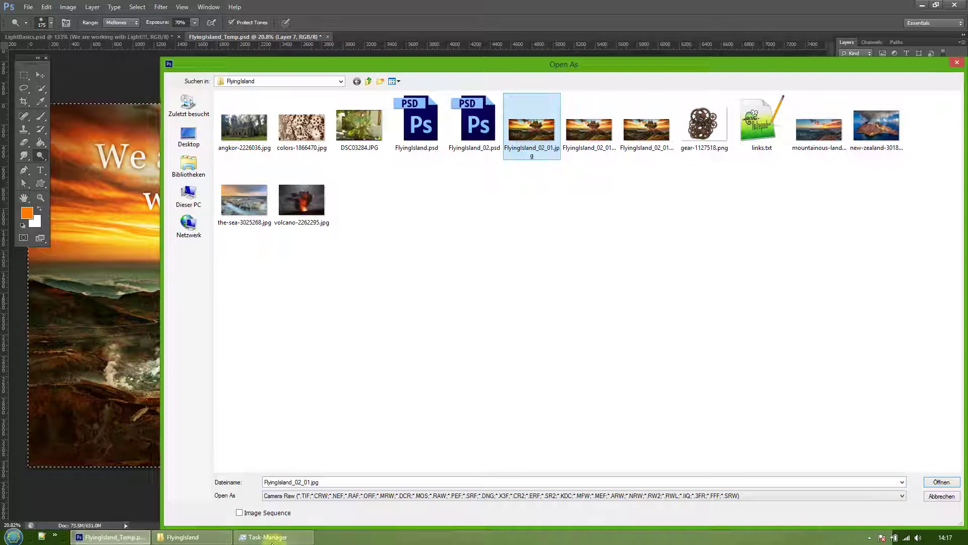
pyautogui.click(277, 496)
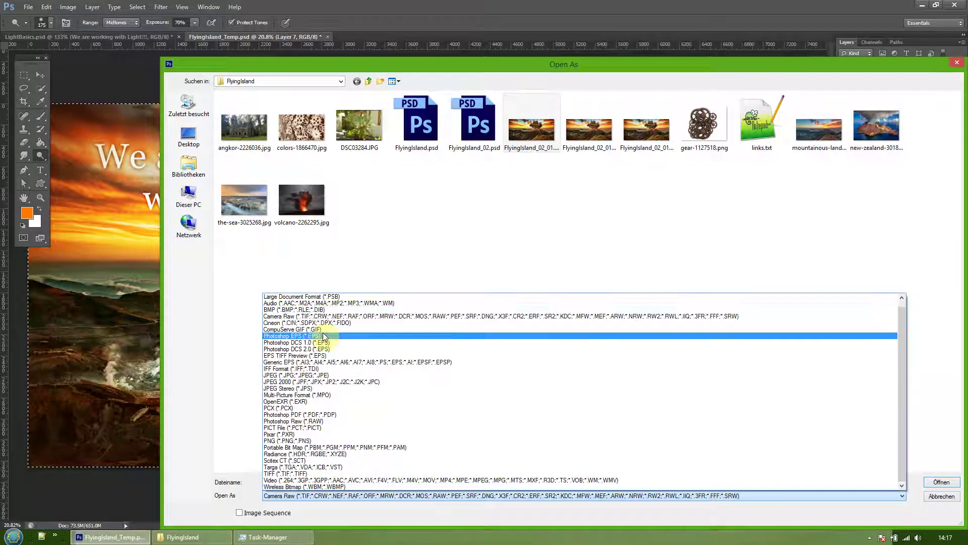
pyautogui.click(324, 315)
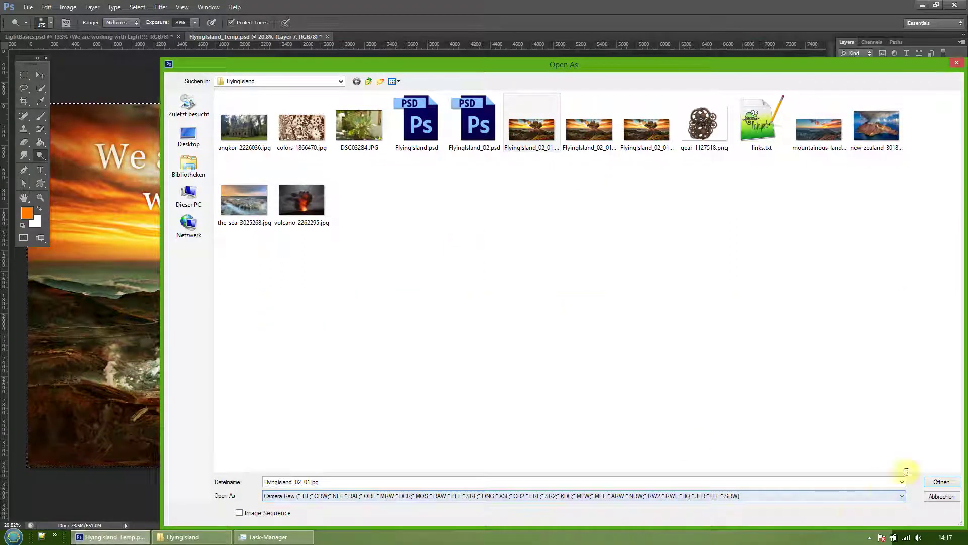
pyautogui.click(937, 481)
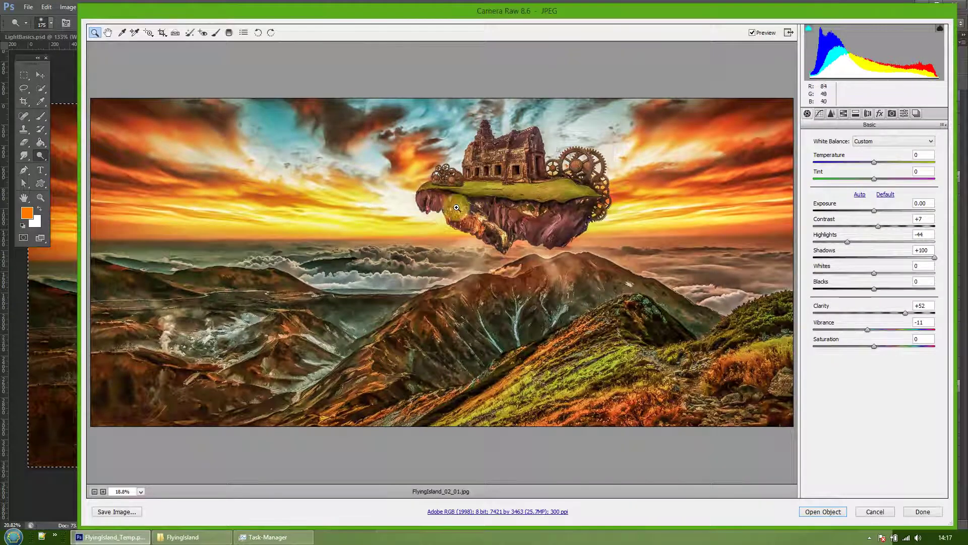
# Step: Apply the blank preset to the image to clear its Camera Raw adjustments
pyautogui.click(916, 114)
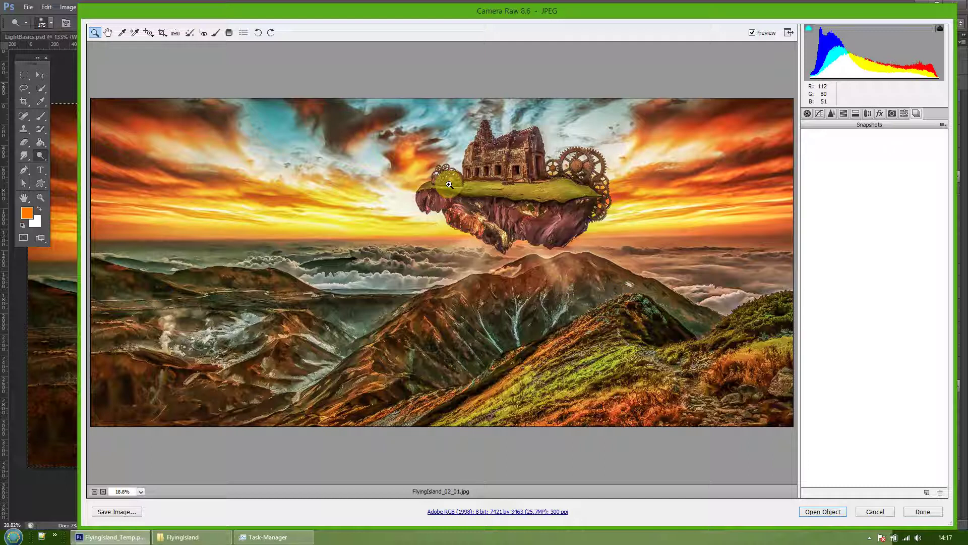
pyautogui.click(905, 114)
pyautogui.click(814, 247)
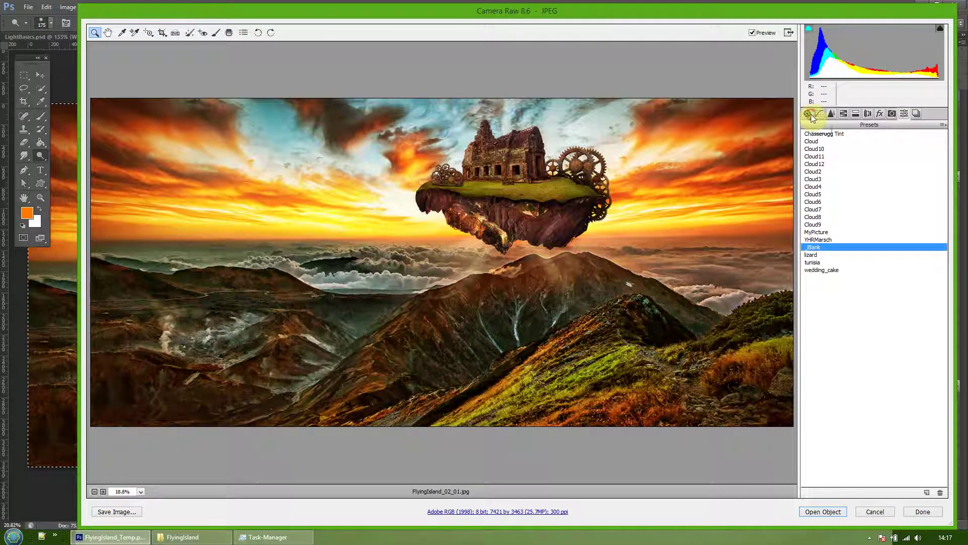
# Step: Set the image's Shadows to +28 and Whites to -24 in the basic adjustments
pyautogui.click(809, 114)
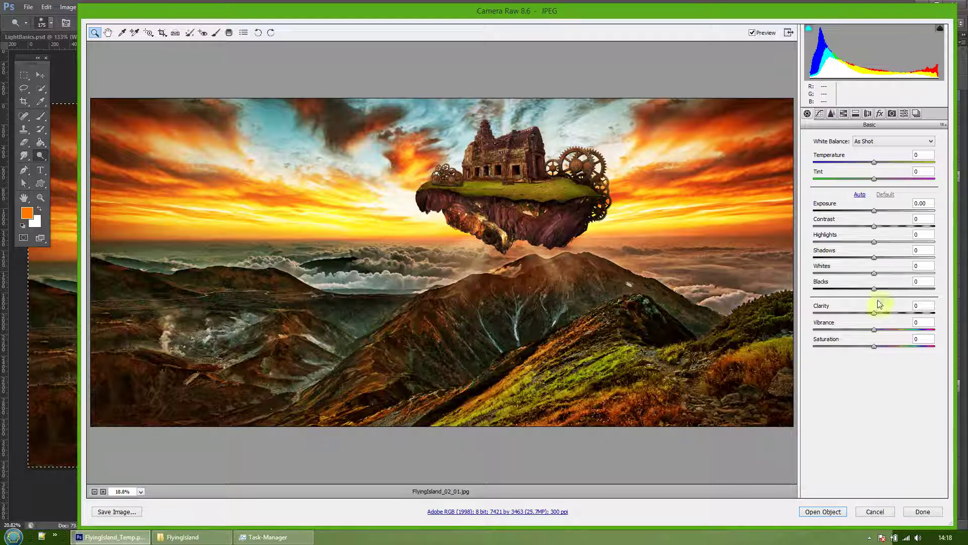
pyautogui.moveTo(875, 260)
pyautogui.mouseDown()
pyautogui.moveTo(827, 262)
pyautogui.moveTo(892, 264)
pyautogui.mouseUp()
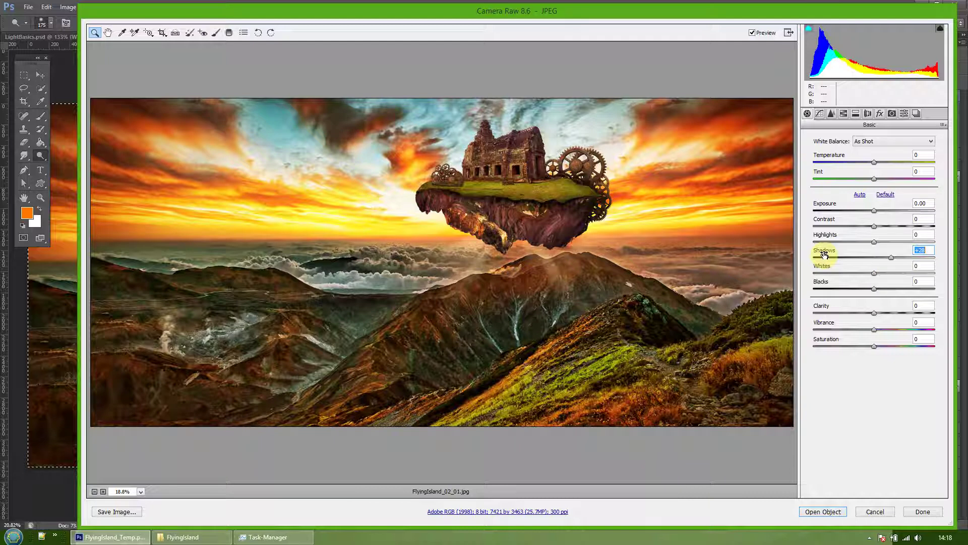
pyautogui.moveTo(850, 273)
pyautogui.mouseDown()
pyautogui.moveTo(874, 274)
pyautogui.moveTo(859, 273)
pyautogui.mouseUp()
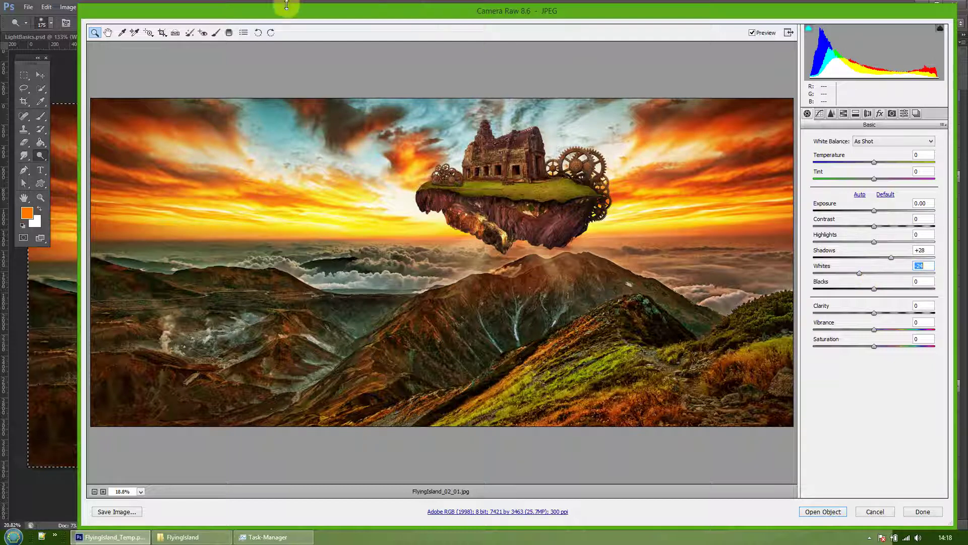
# Step: Brighten and sharpen the temple's front with an Adjustment Brush stroke using Exposure +0.50 and Clarity +100
pyautogui.click(216, 34)
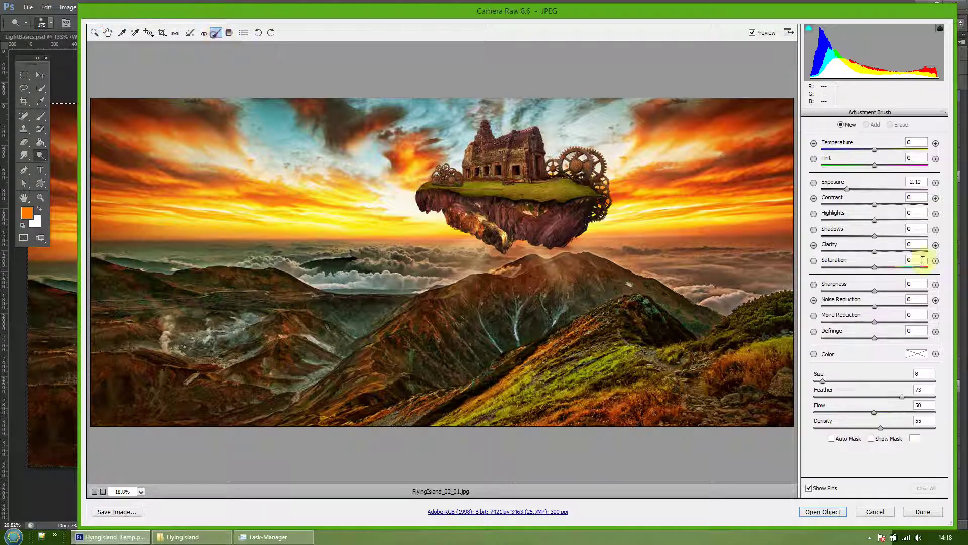
pyautogui.click(936, 182)
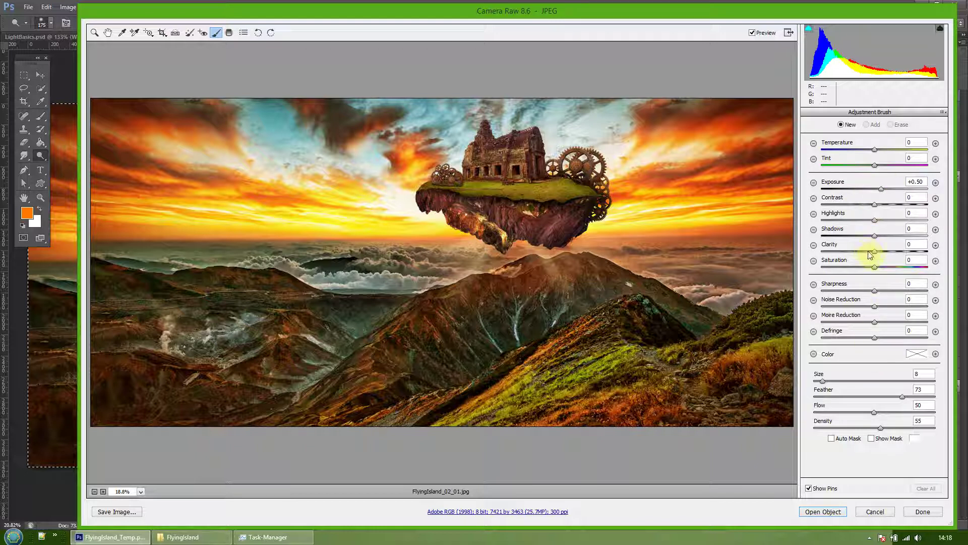
pyautogui.moveTo(874, 251); pyautogui.dragTo(941, 254)
pyautogui.moveTo(483, 173)
pyautogui.mouseDown()
pyautogui.moveTo(523, 174)
pyautogui.moveTo(506, 170)
pyautogui.moveTo(483, 139)
pyautogui.moveTo(474, 167)
pyautogui.moveTo(535, 142)
pyautogui.moveTo(526, 171)
pyautogui.moveTo(498, 187)
pyautogui.mouseUp()
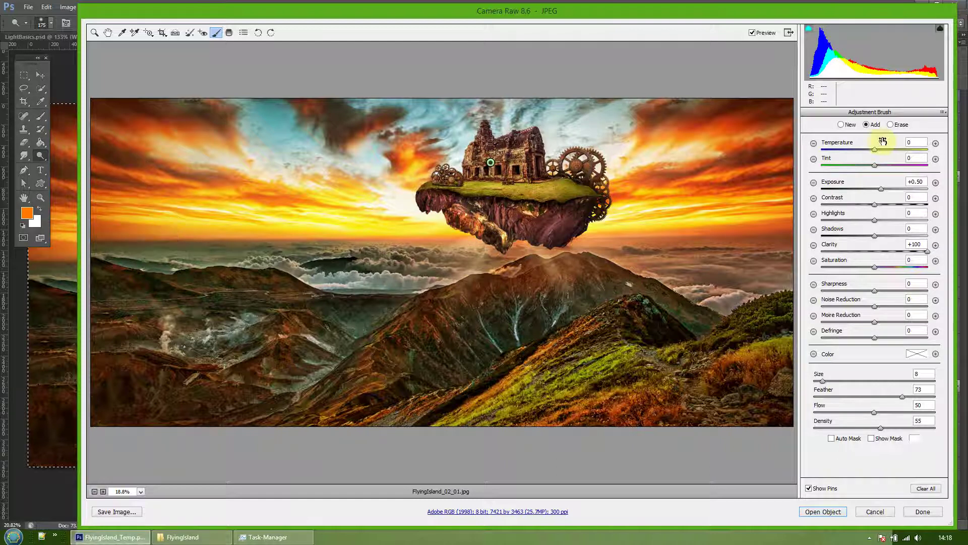
# Step: Cool the temple with a new Adjustment Brush stroke using Temperature -100 and all other adjustments reset to zero
pyautogui.click(842, 125)
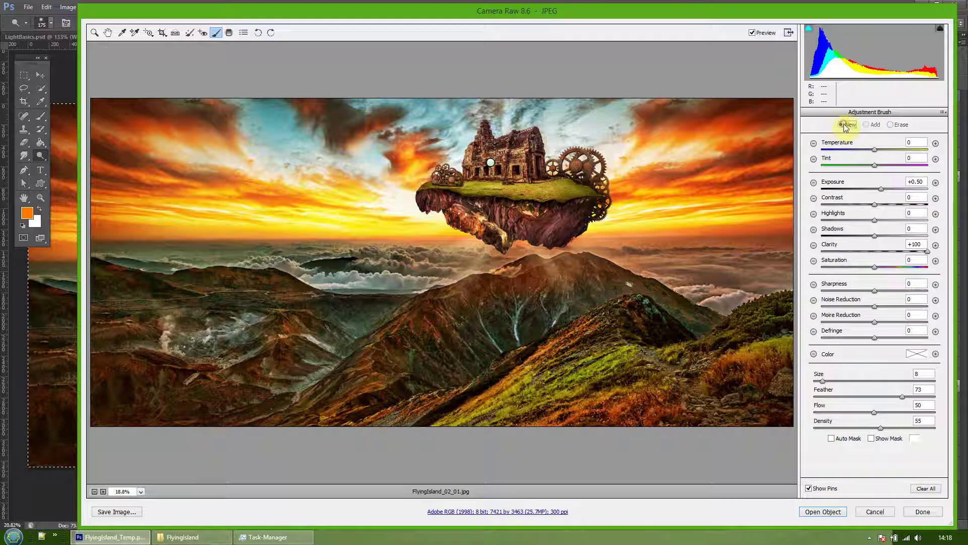
pyautogui.moveTo(876, 149); pyautogui.dragTo(821, 150)
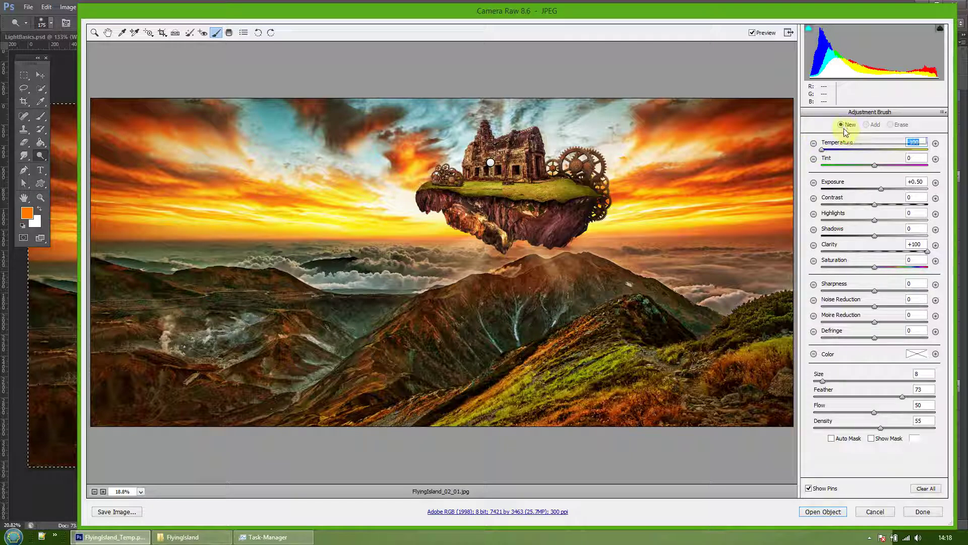
pyautogui.click(814, 143)
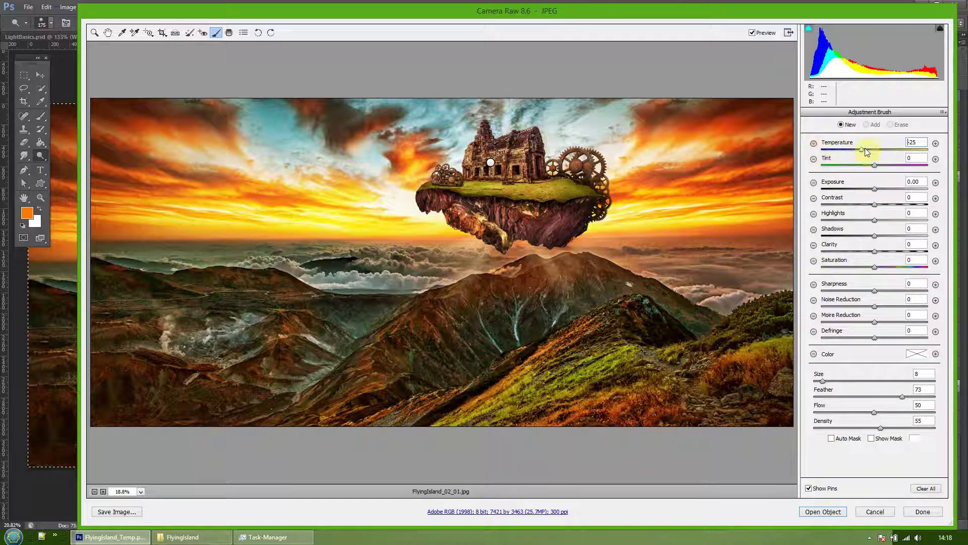
pyautogui.moveTo(859, 151); pyautogui.dragTo(822, 150)
pyautogui.moveTo(526, 147)
pyautogui.mouseDown()
pyautogui.moveTo(469, 164)
pyautogui.moveTo(488, 159)
pyautogui.mouseUp()
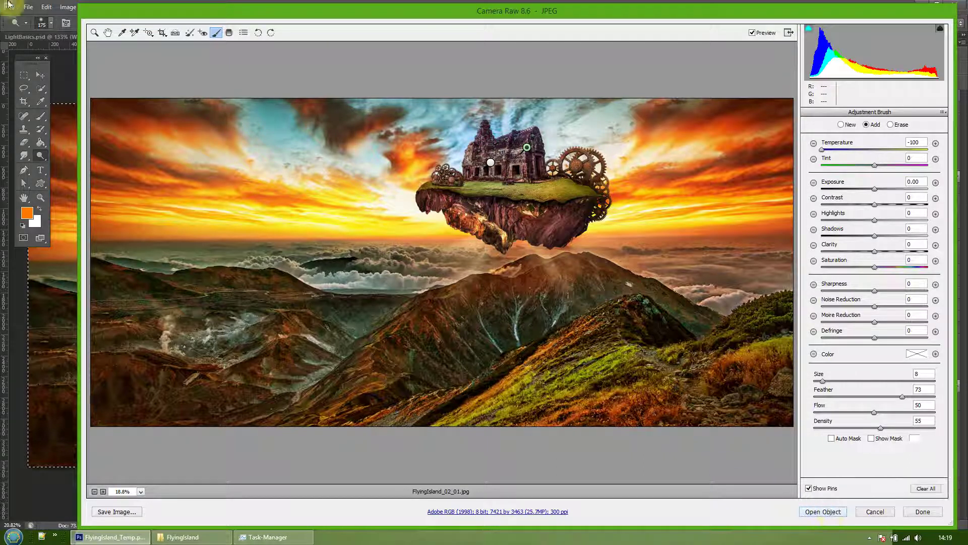
# Step: Review the Tone Curve and Detail settings and look at the Photoshop document behind the Camera Raw window
pyautogui.click(107, 33)
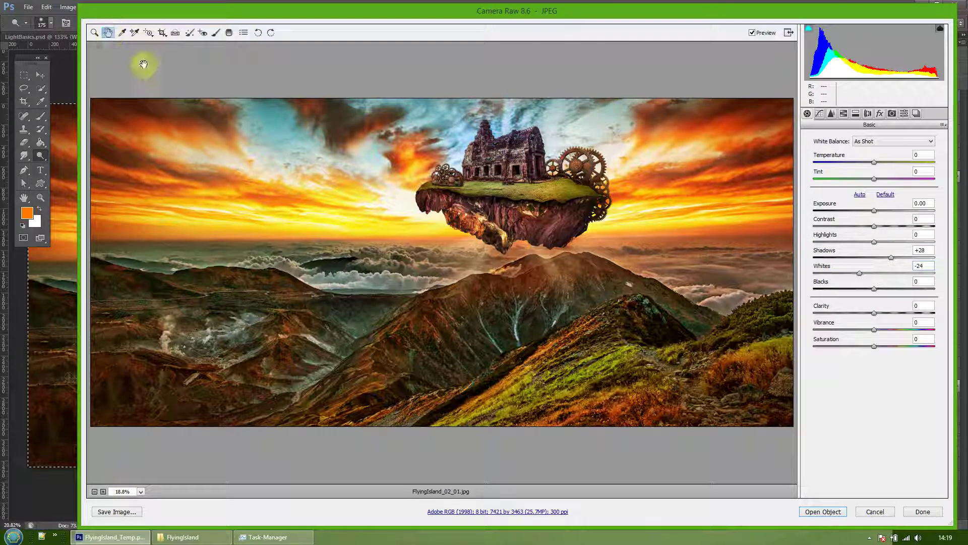
pyautogui.click(822, 113)
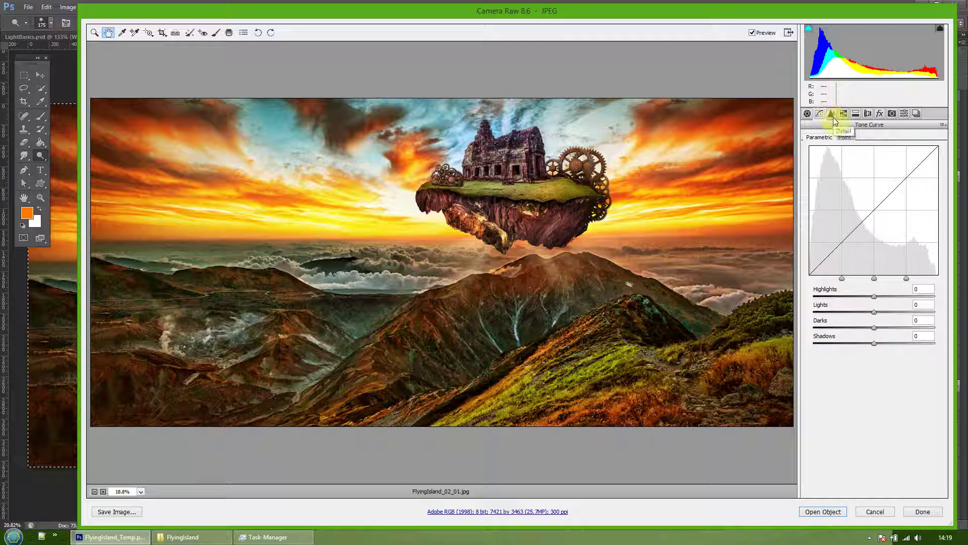
pyautogui.click(833, 114)
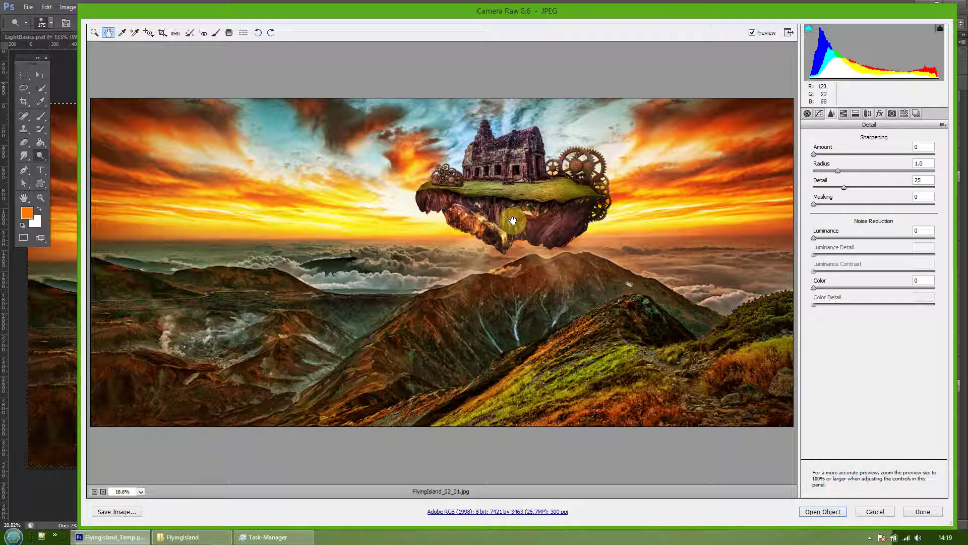
pyautogui.moveTo(521, 9); pyautogui.dragTo(486, 129)
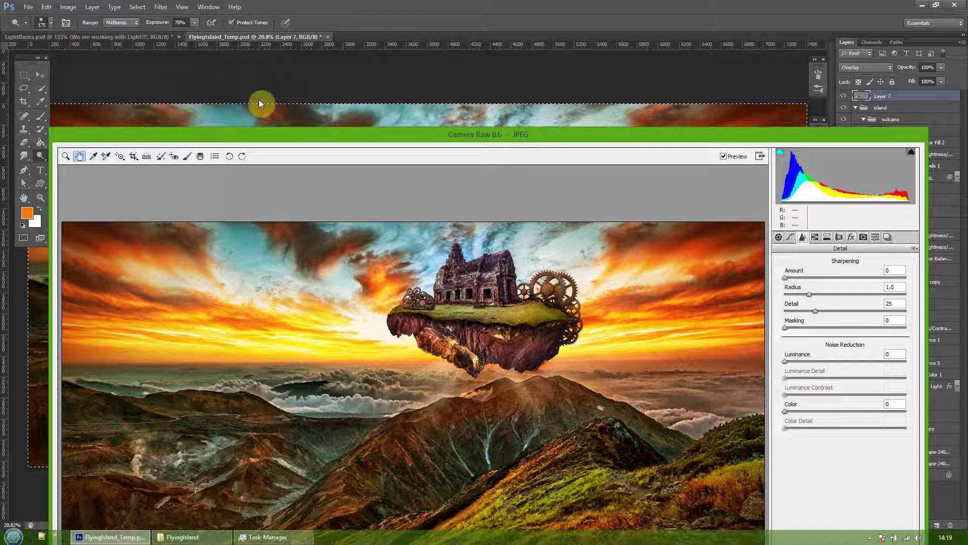
pyautogui.moveTo(295, 136); pyautogui.dragTo(300, 20)
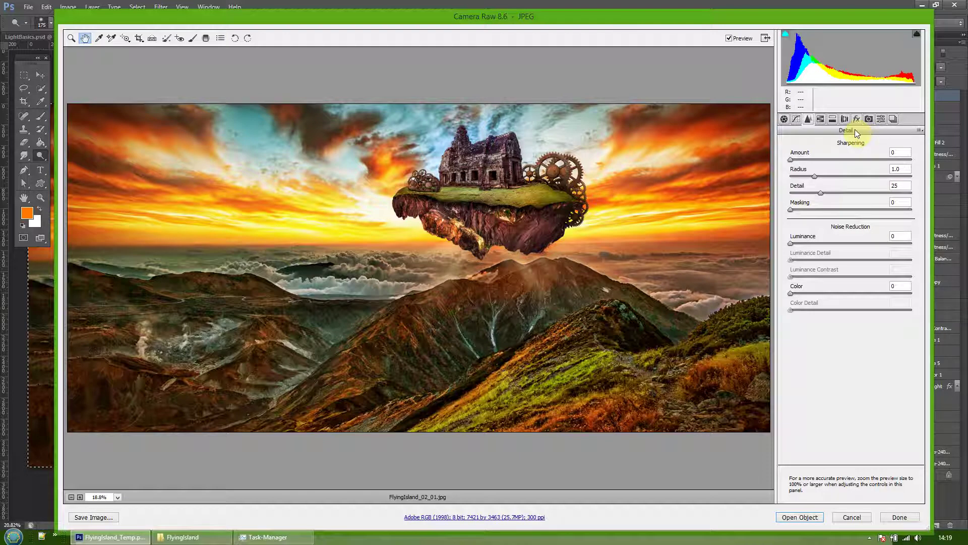
# Step: Set the Yellows hue to -55 and shift the Reds hue close to its minimum in the HSL adjustments
pyautogui.click(820, 120)
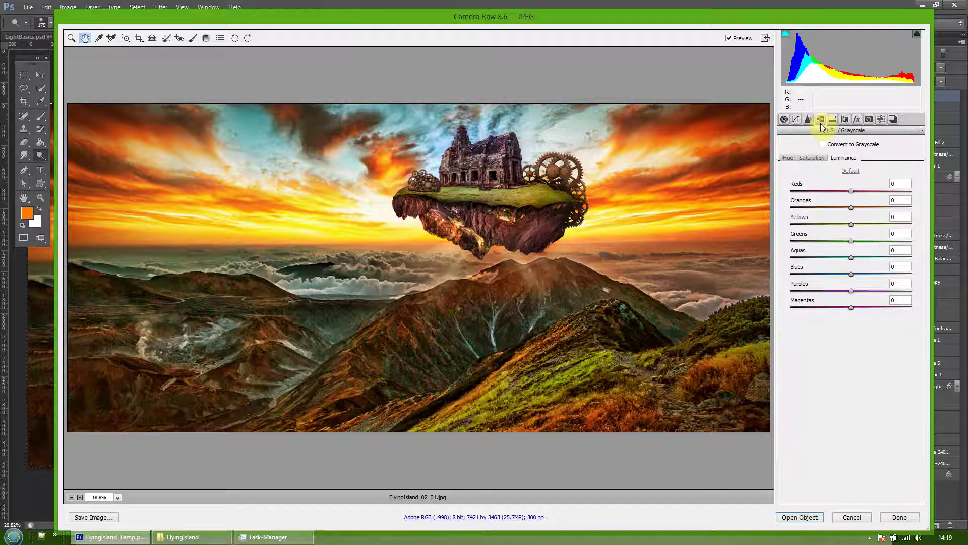
pyautogui.moveTo(613, 15); pyautogui.dragTo(614, 6)
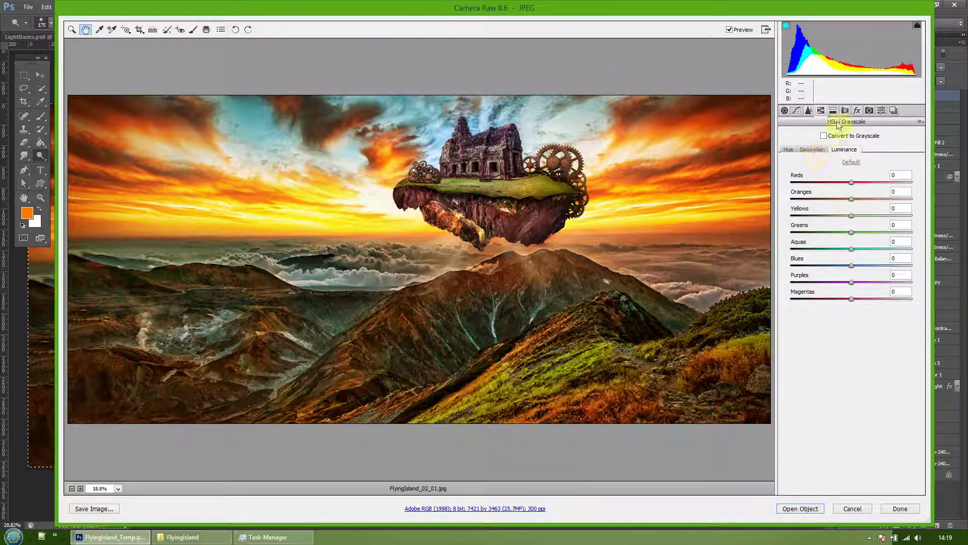
pyautogui.click(812, 150)
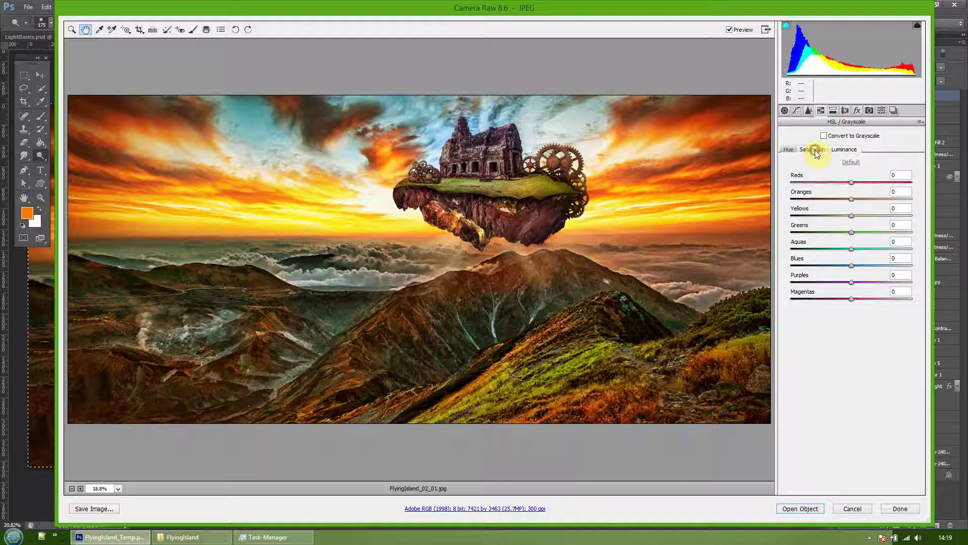
pyautogui.click(789, 150)
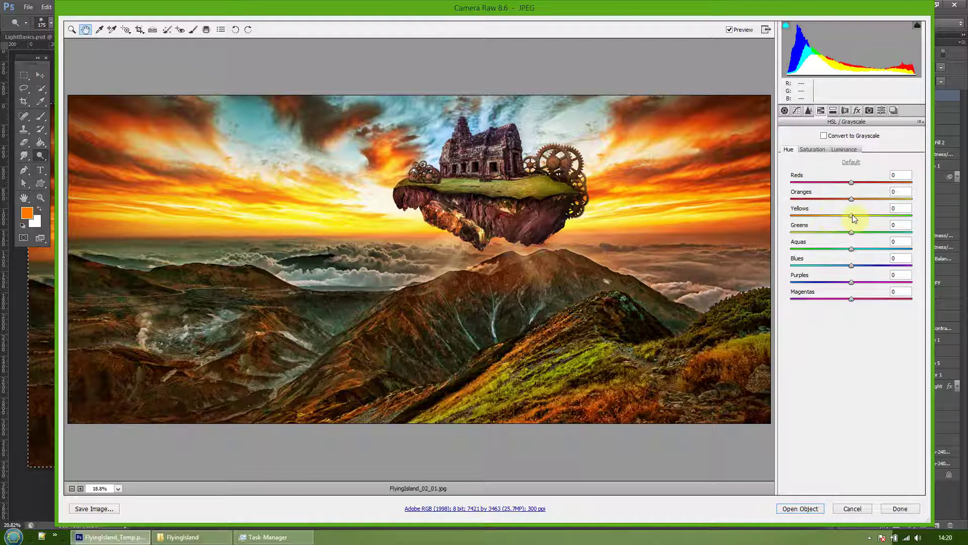
pyautogui.moveTo(852, 218); pyautogui.dragTo(820, 222)
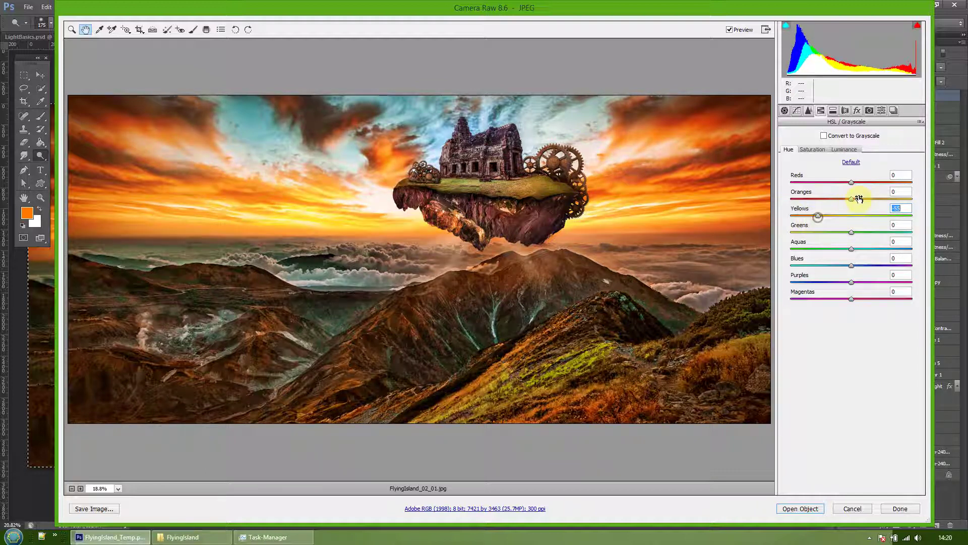
pyautogui.moveTo(852, 182); pyautogui.dragTo(884, 184)
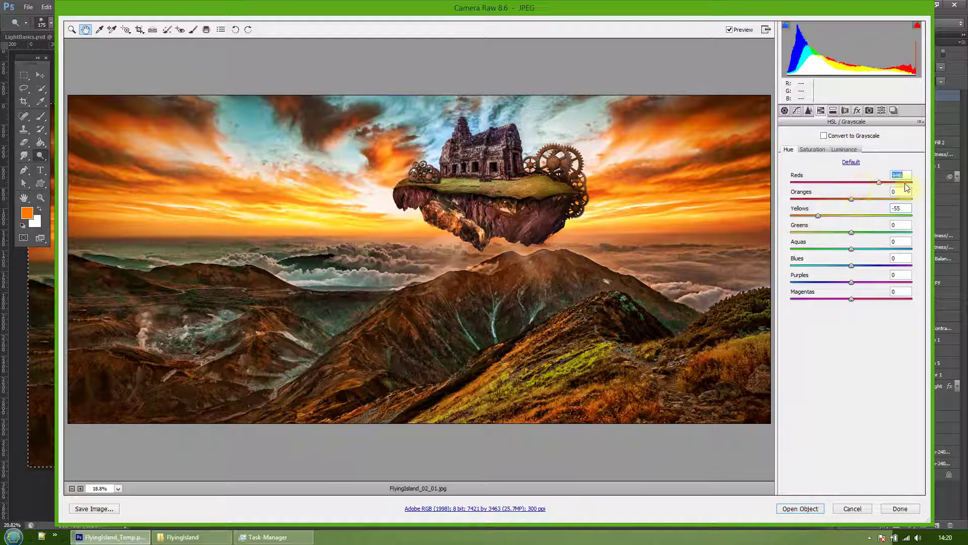
pyautogui.click(795, 182)
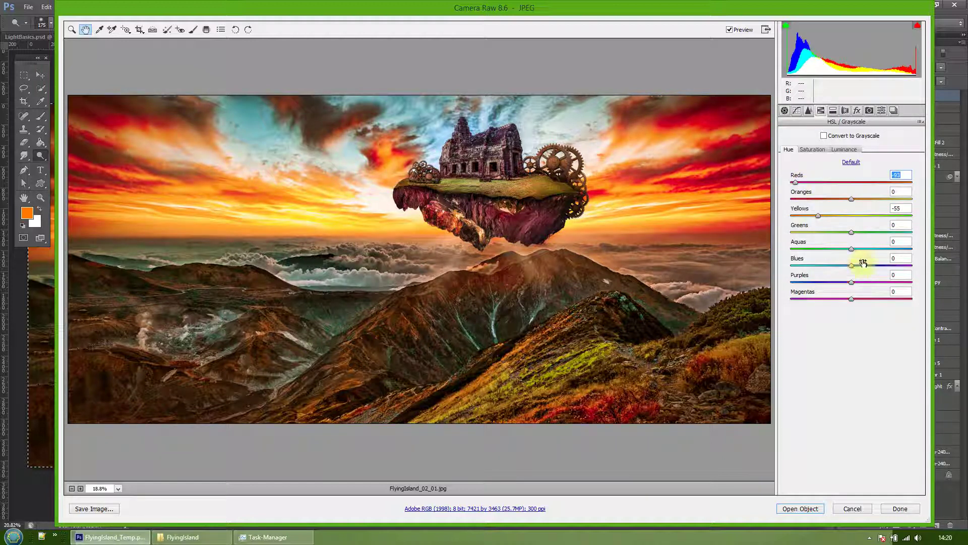
# Step: Set the Oranges luminance to +2 in the HSL adjustments
pyautogui.click(812, 149)
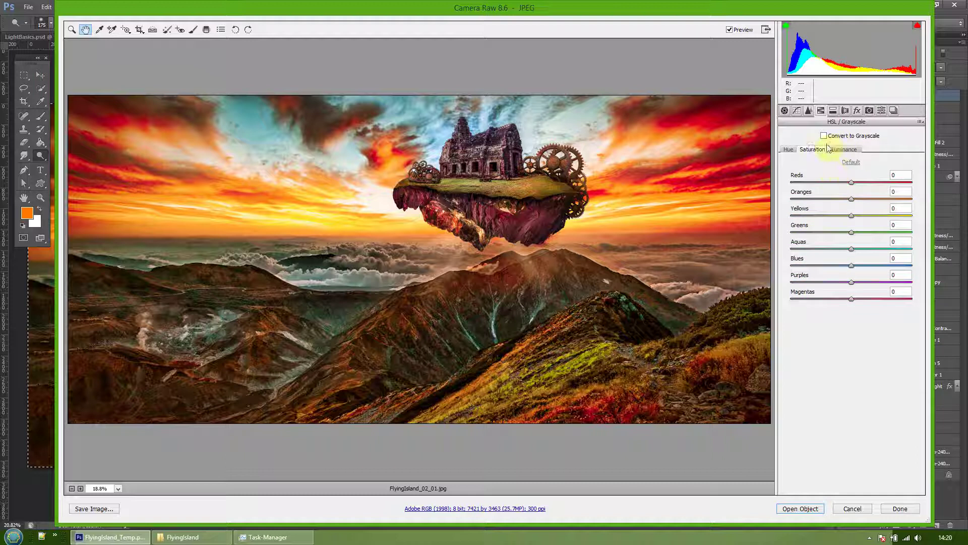
pyautogui.click(847, 150)
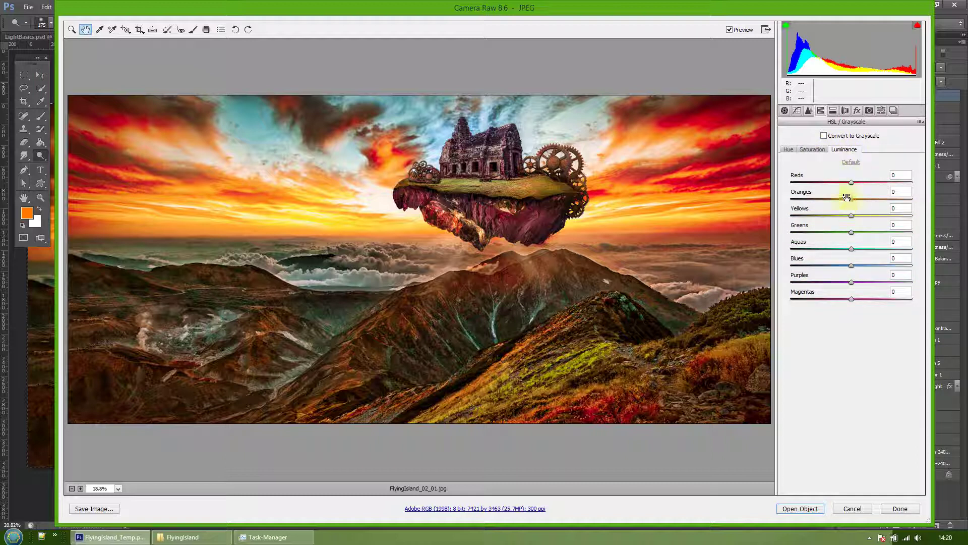
pyautogui.moveTo(851, 198); pyautogui.dragTo(854, 226)
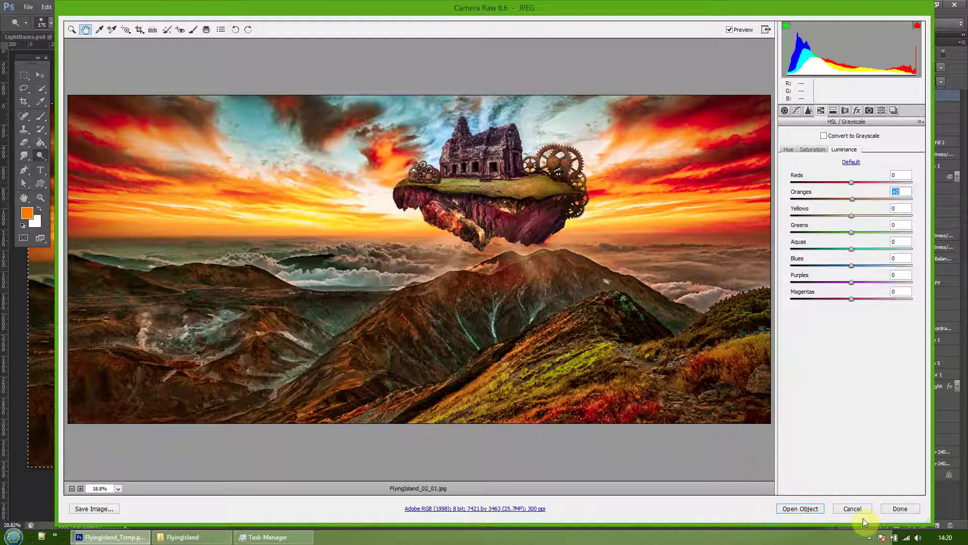
# Step: Discard the Camera Raw edits and switch to the LightBasics.psd document
pyautogui.click(853, 509)
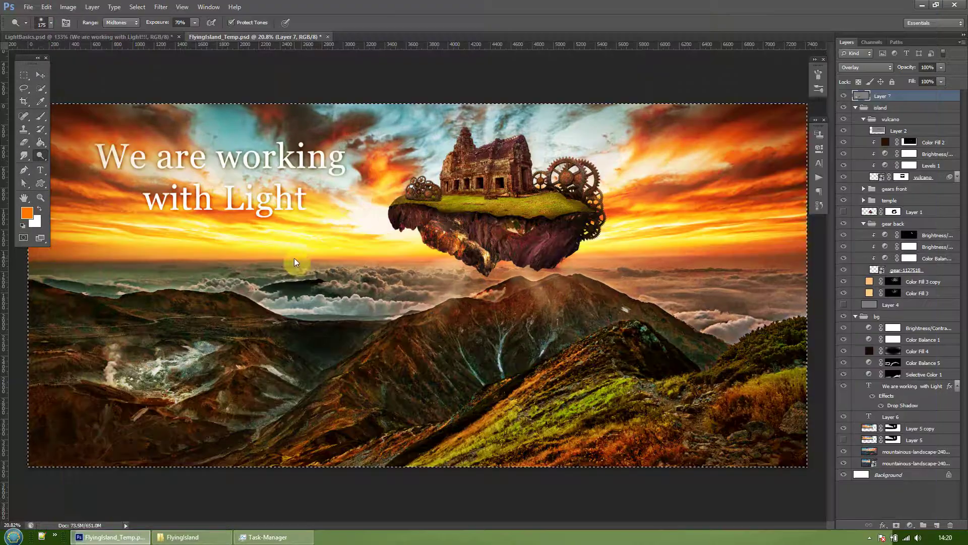
pyautogui.click(96, 37)
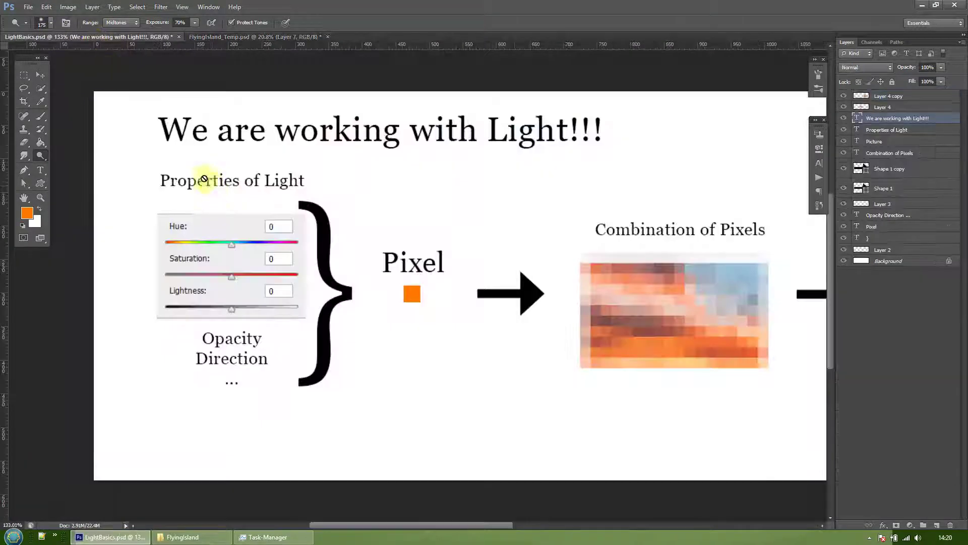